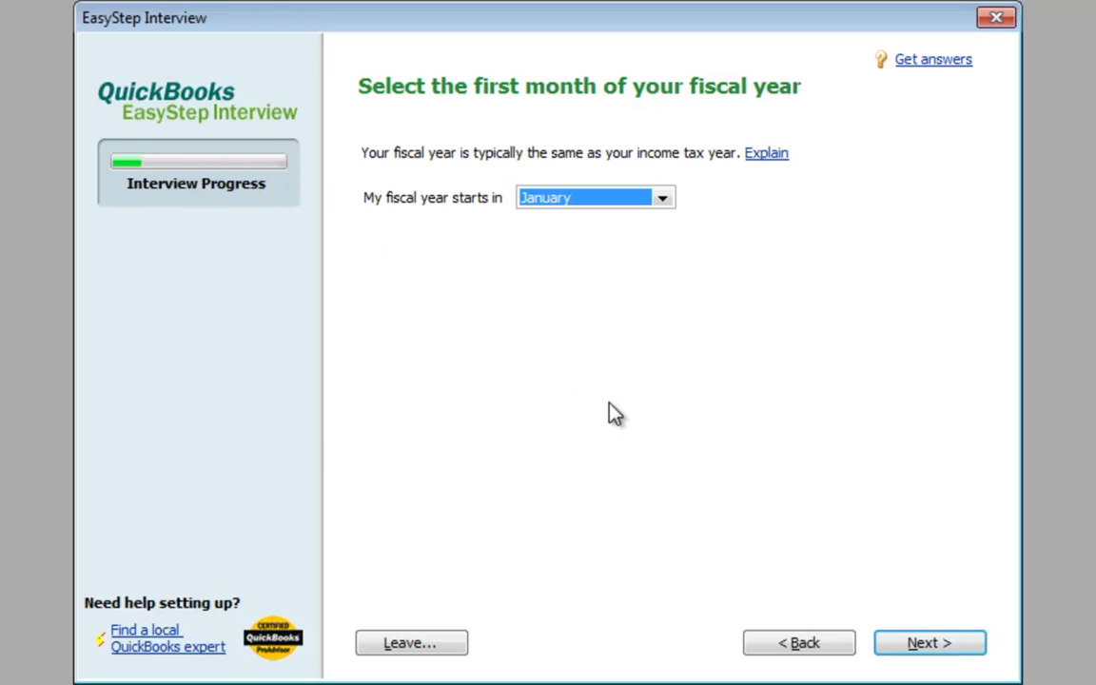
Step: Accept January as the first month of the fiscal year, then enter and retype the administrator password
left_click(923, 657)
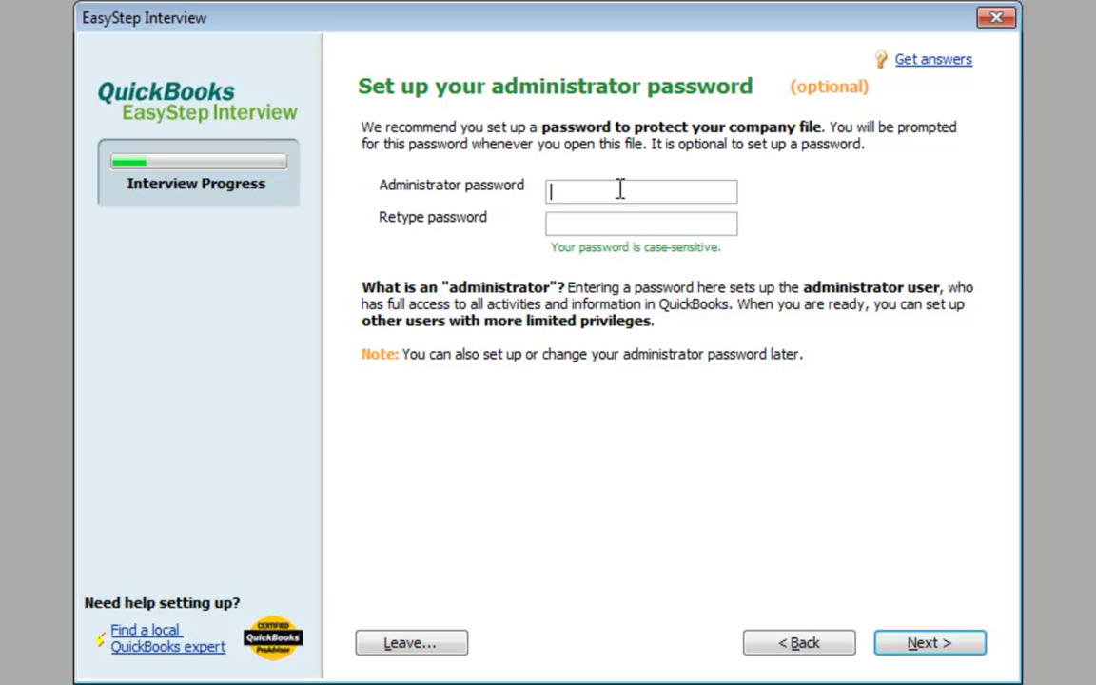
type("•••")
key("Tab")
type("•••")
left_click(941, 649)
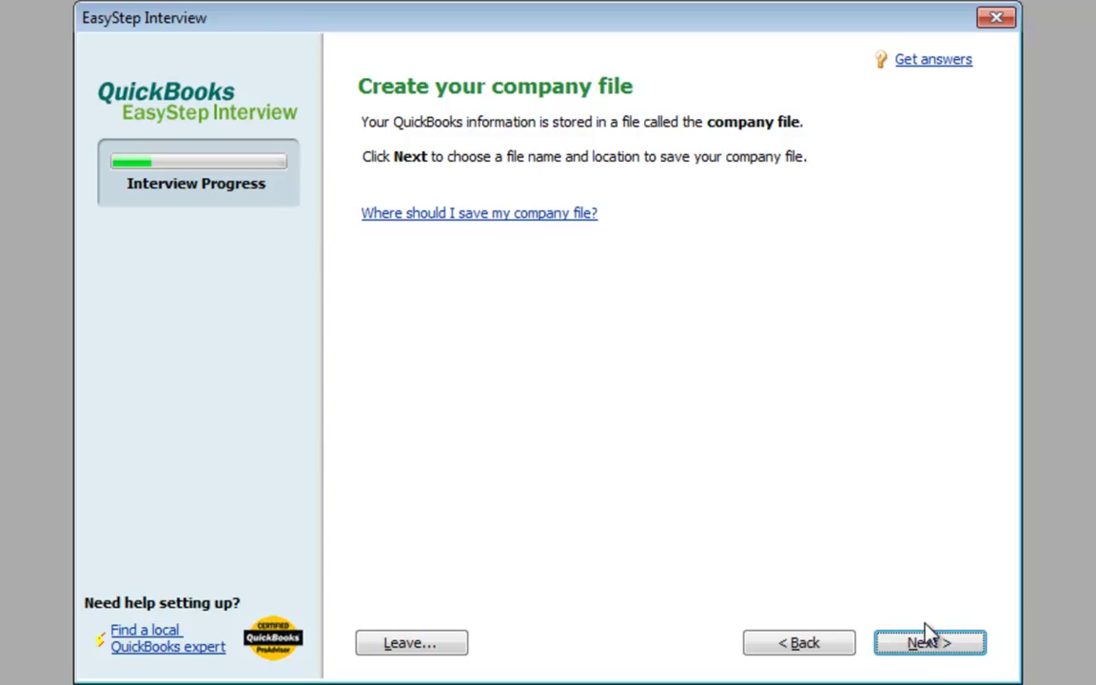
Step: Save the new company file as Sahalsoftware General trading Company in the Company Files folder
left_click(931, 654)
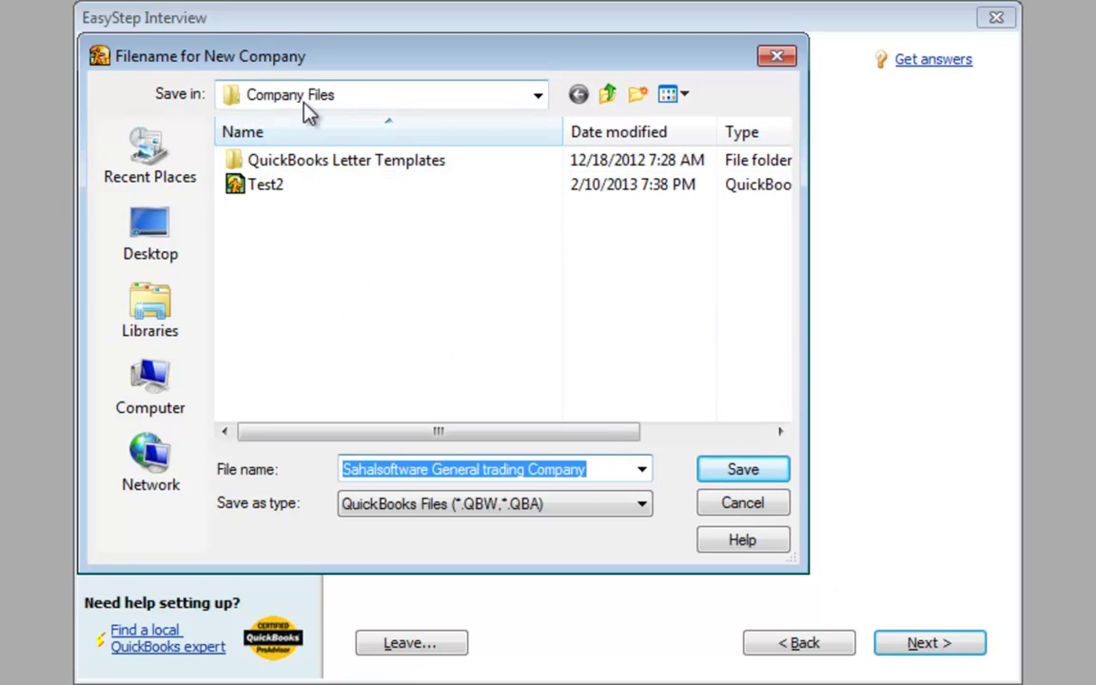
left_click(540, 99)
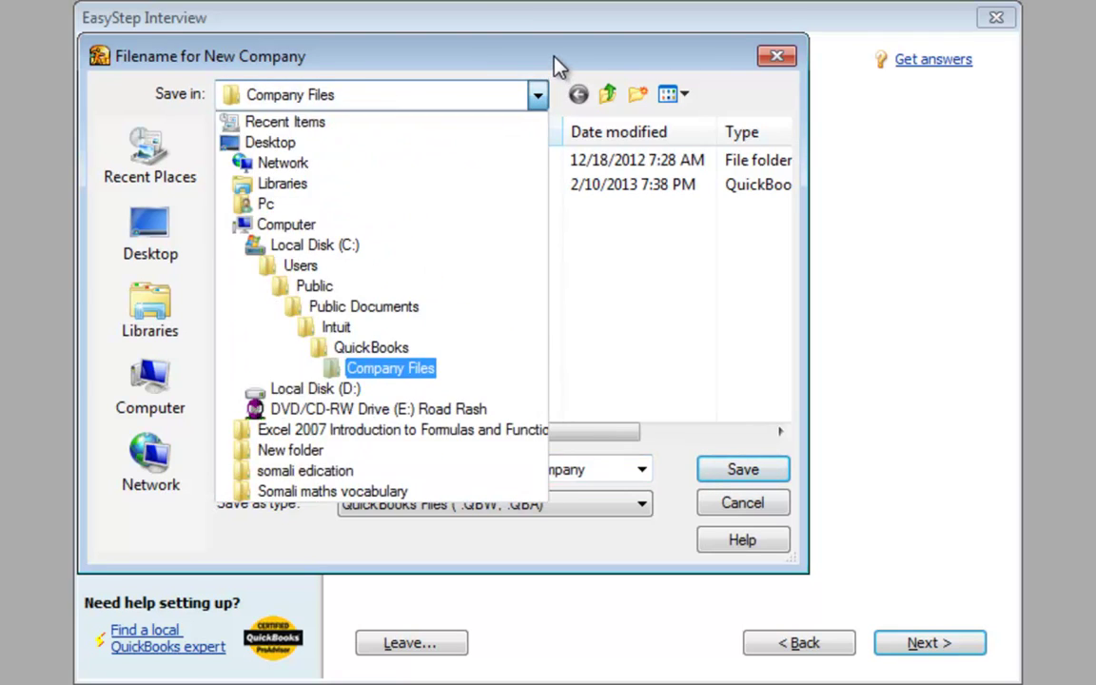
left_click(553, 59)
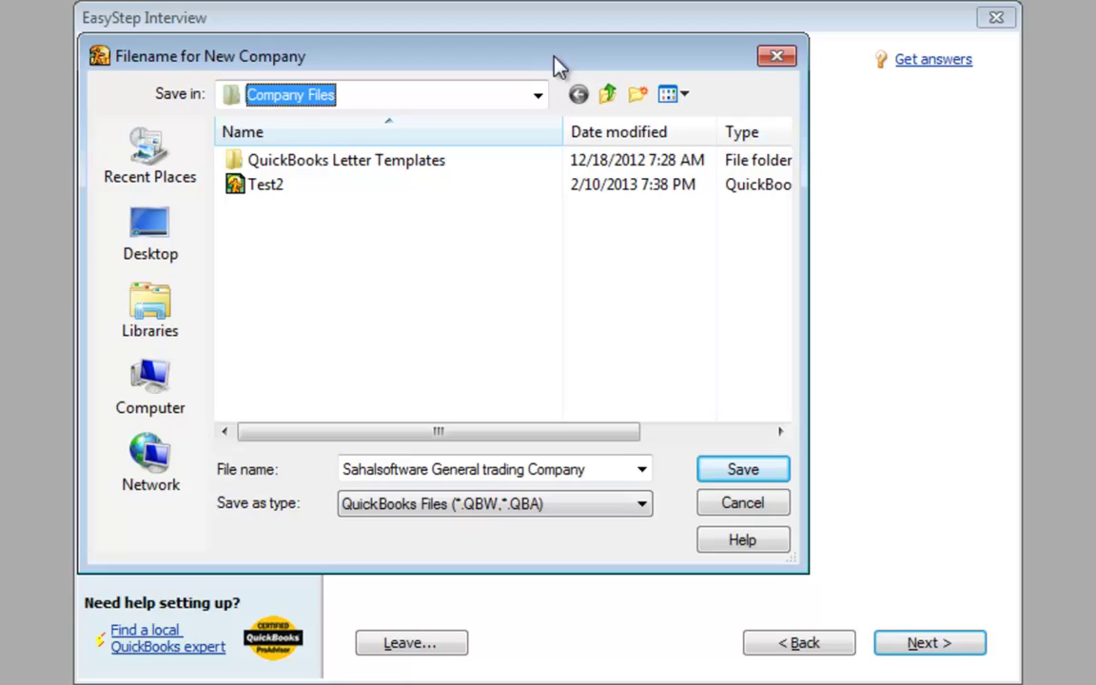
left_click(741, 474)
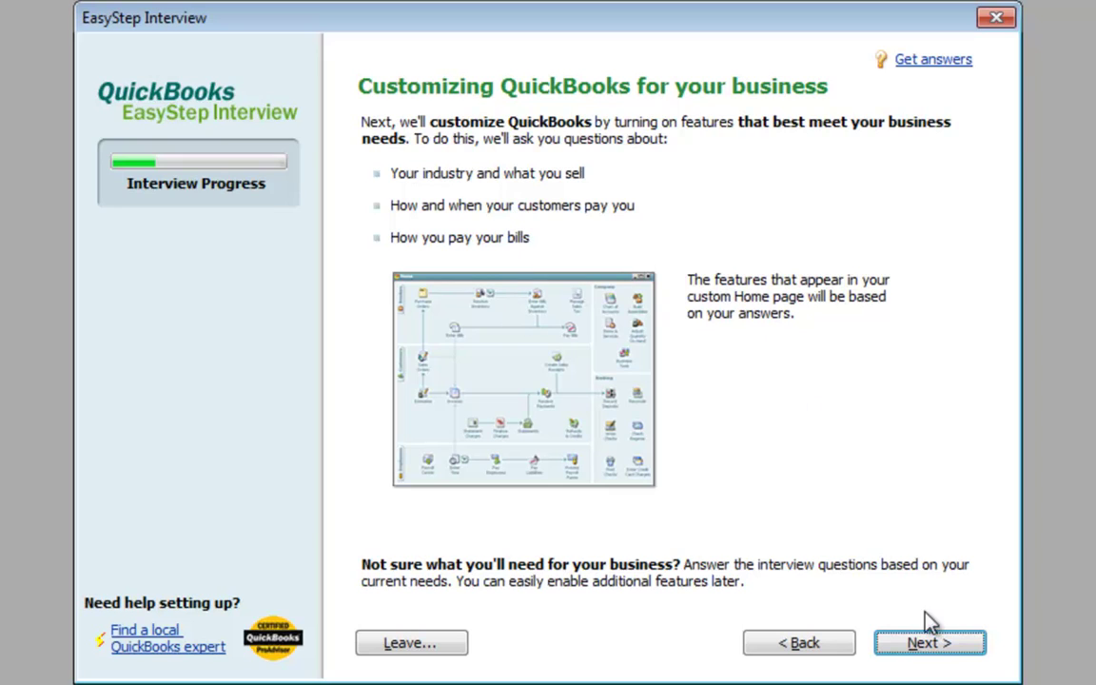
Step: Specify that the business sells products only and is not interested in selling online
left_click(928, 644)
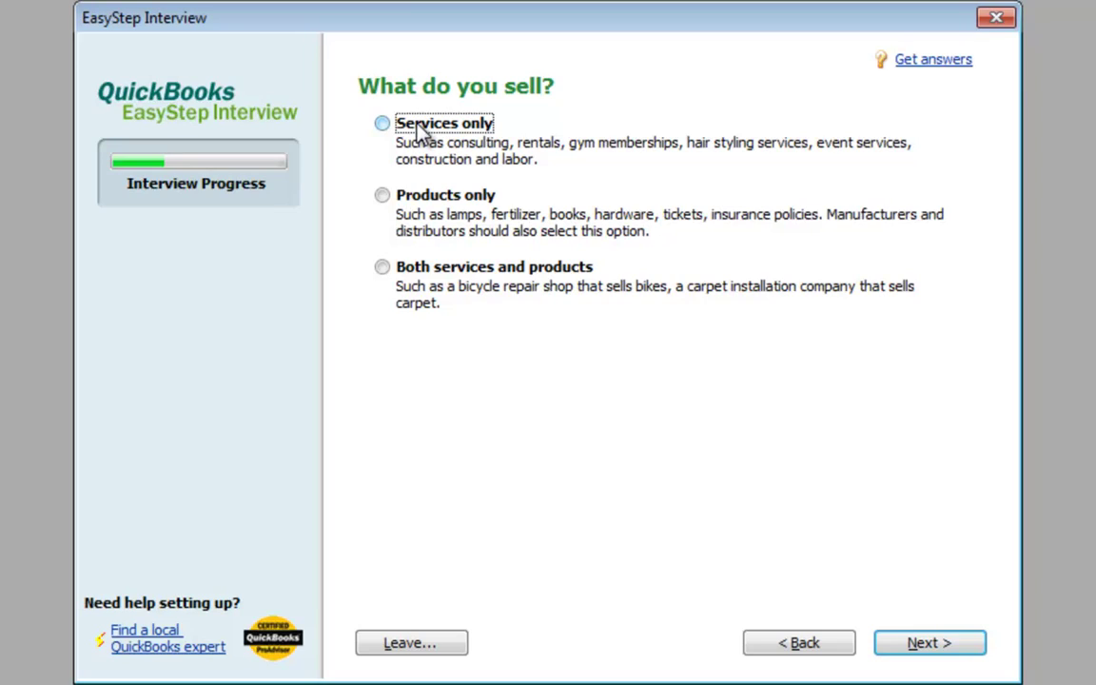
left_click(385, 208)
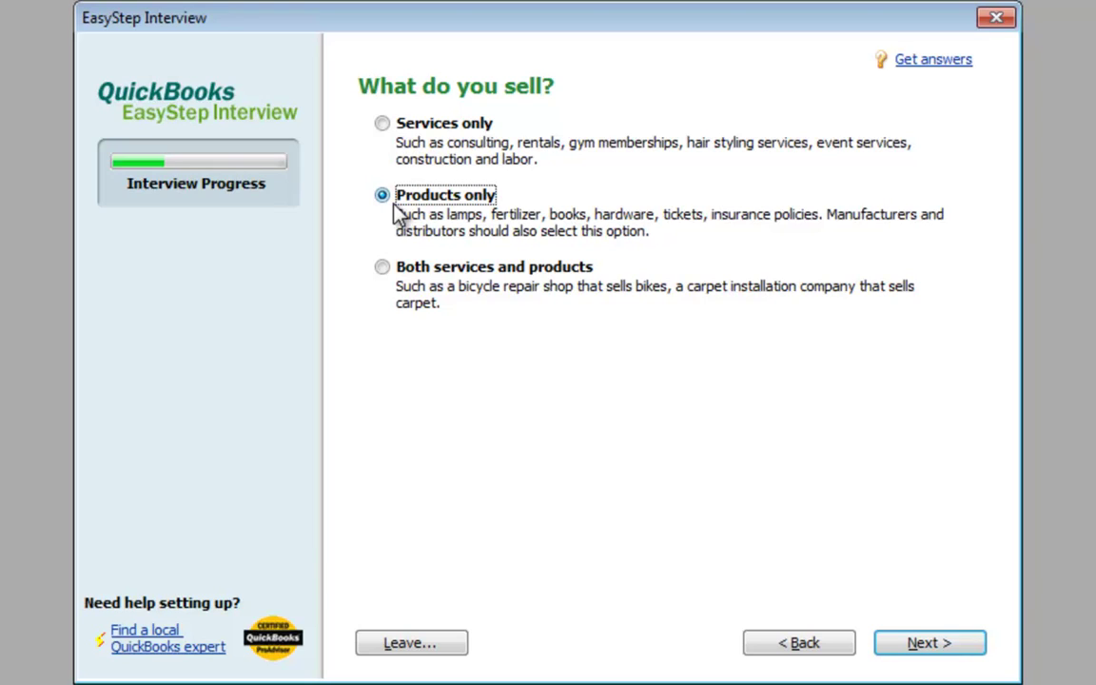
left_click(919, 652)
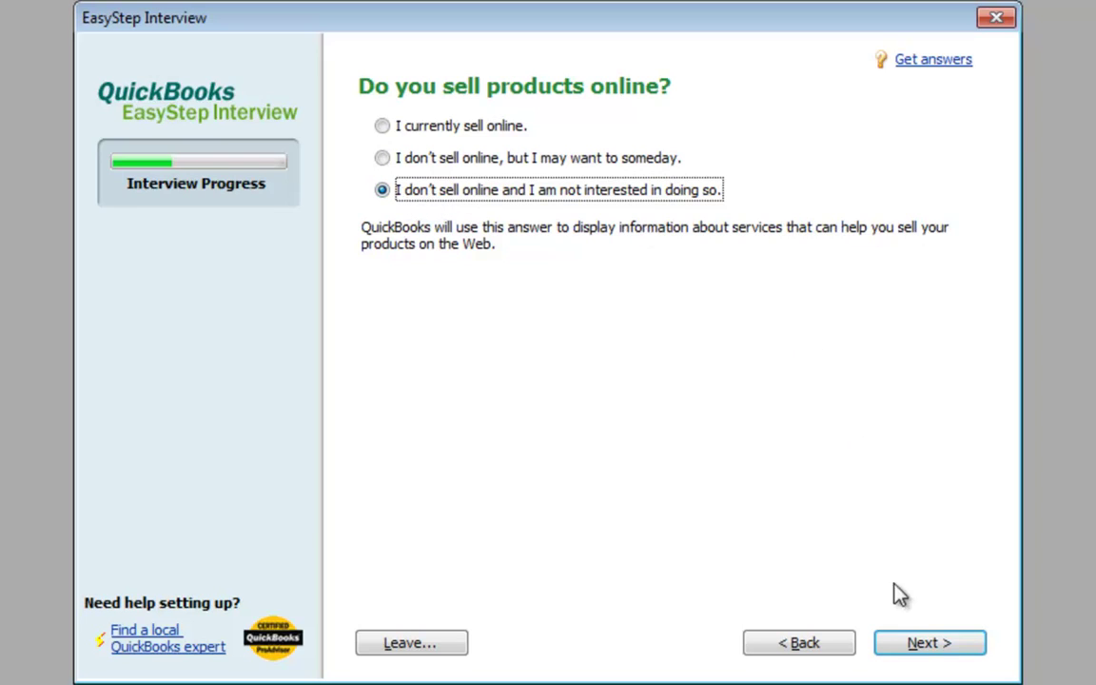
left_click(925, 651)
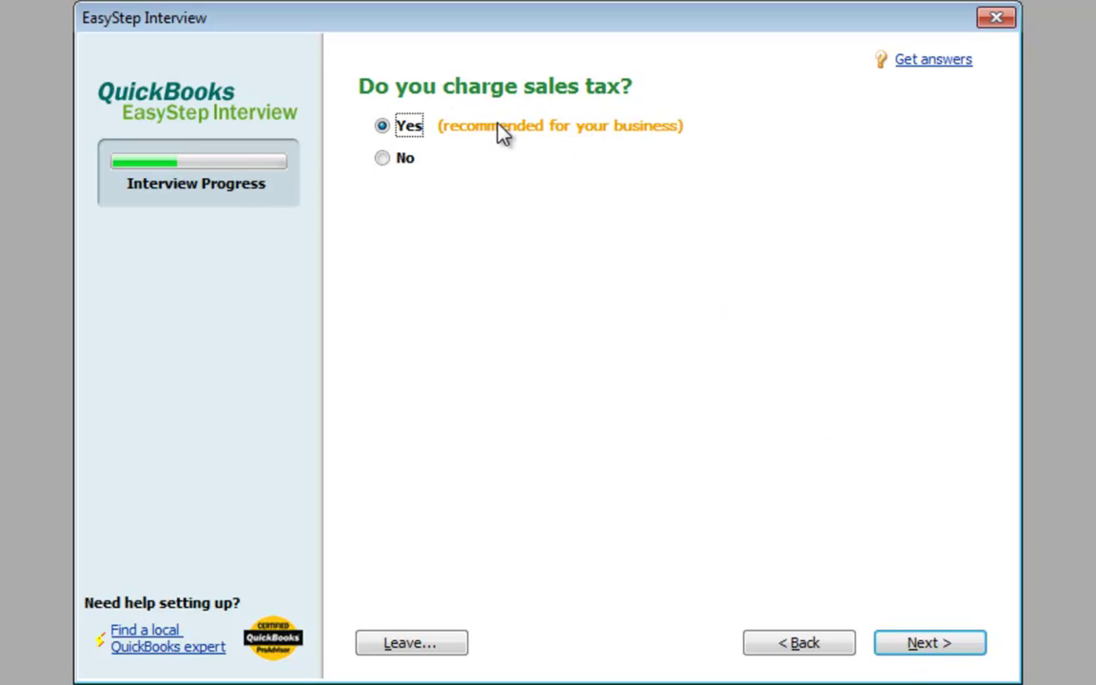
Step: Answer No to charging sales tax and keep Yes for creating estimates
left_click(391, 160)
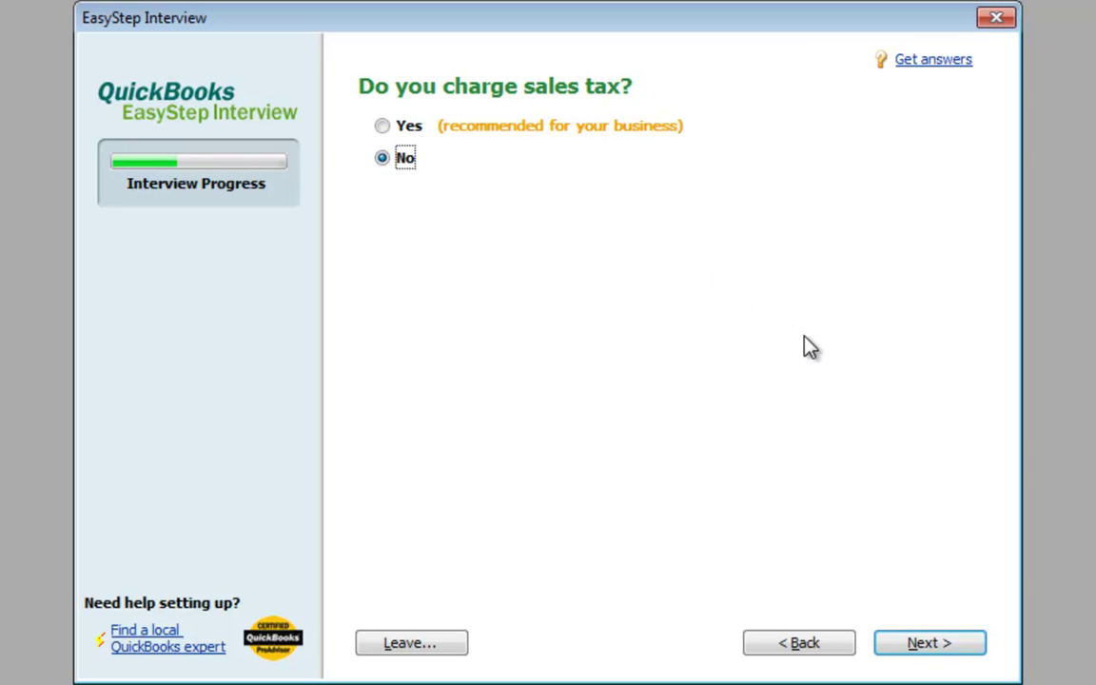
left_click(928, 652)
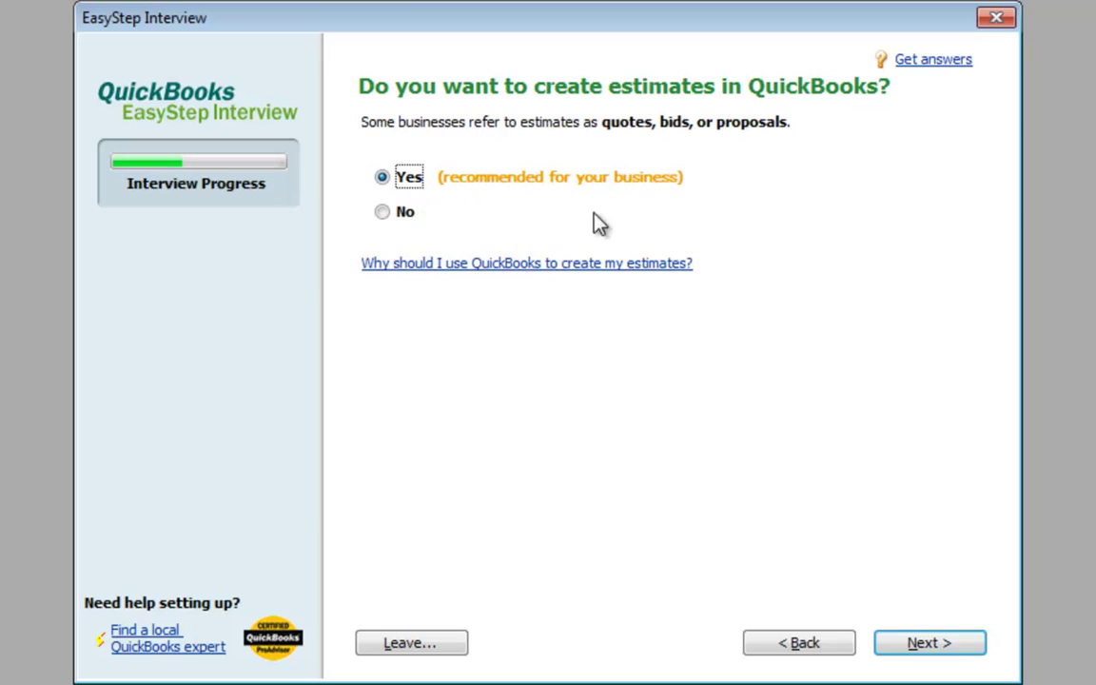
left_click(915, 644)
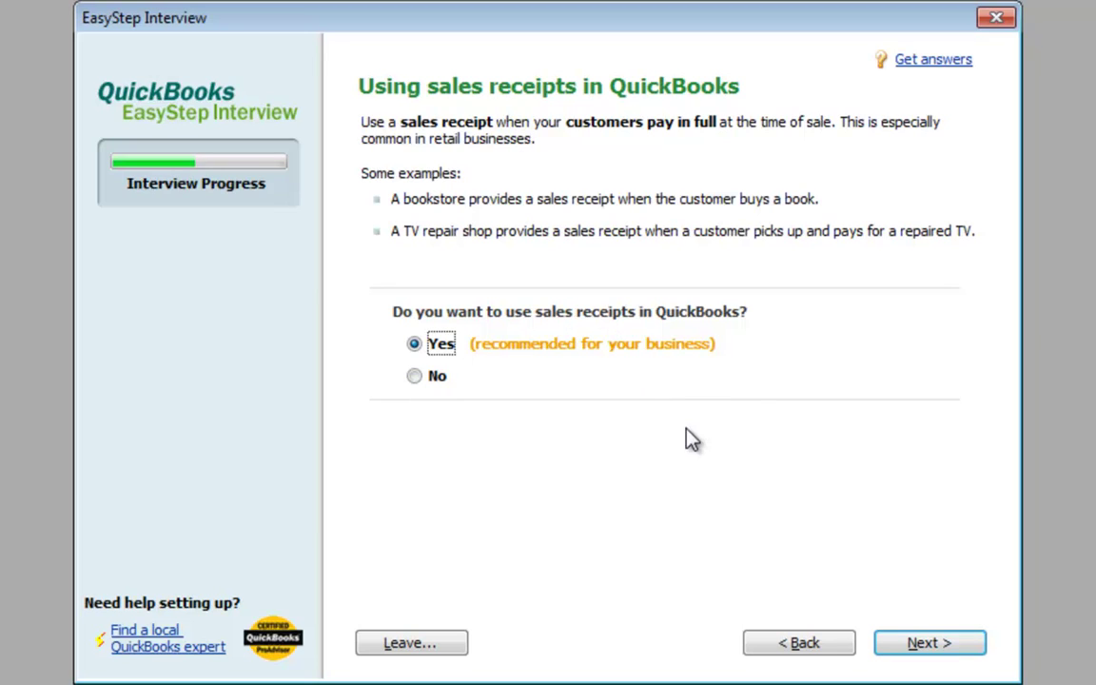
Step: Accept sales receipts and billing statements as recommended, and choose Yes for progress invoicing
left_click(916, 649)
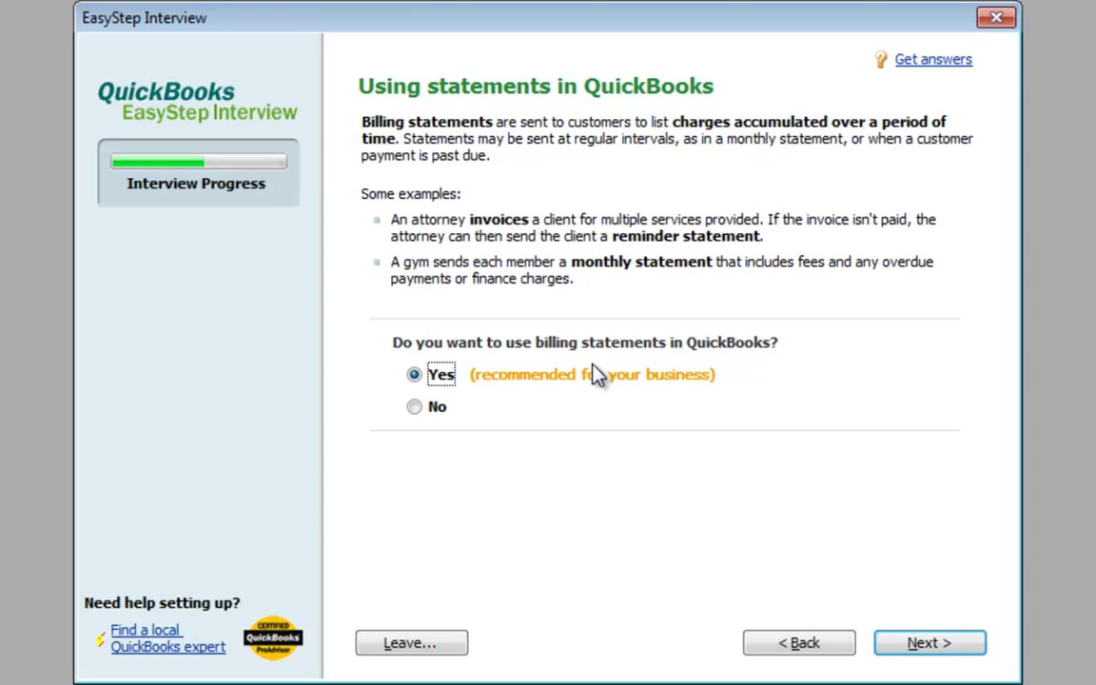
left_click(934, 656)
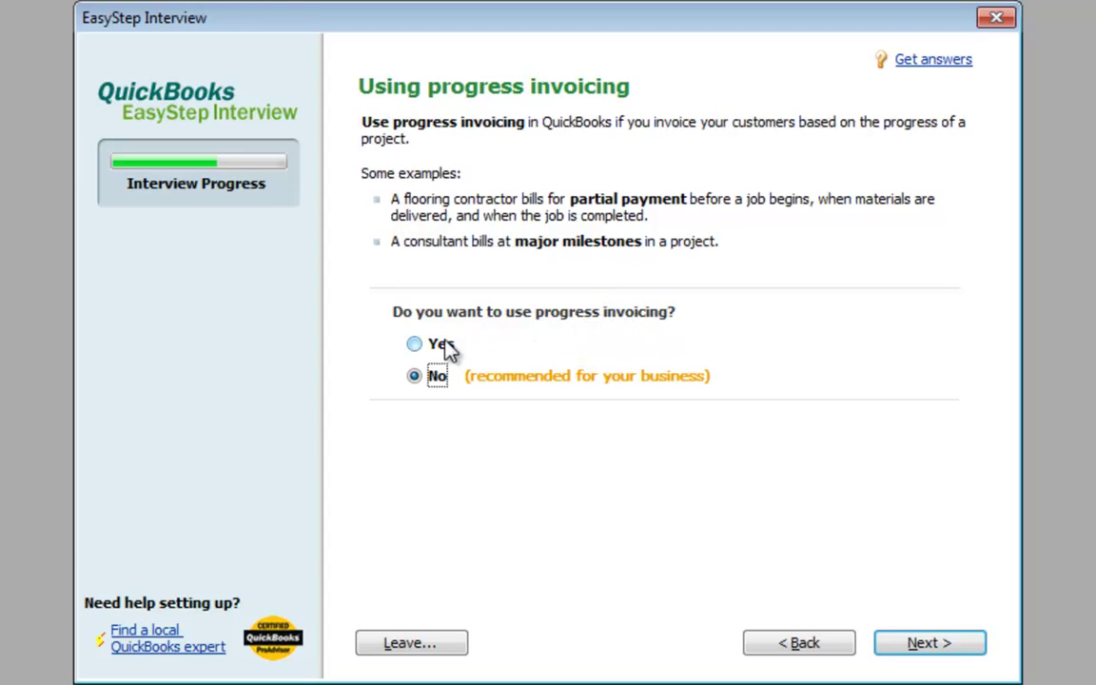
left_click(415, 347)
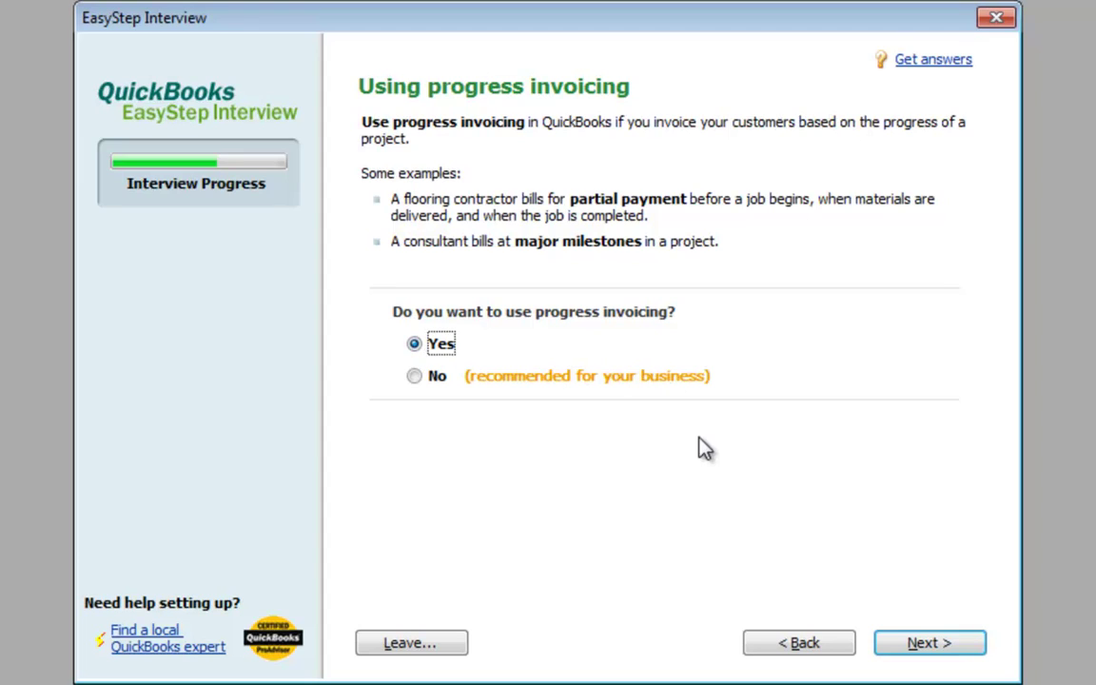
left_click(939, 655)
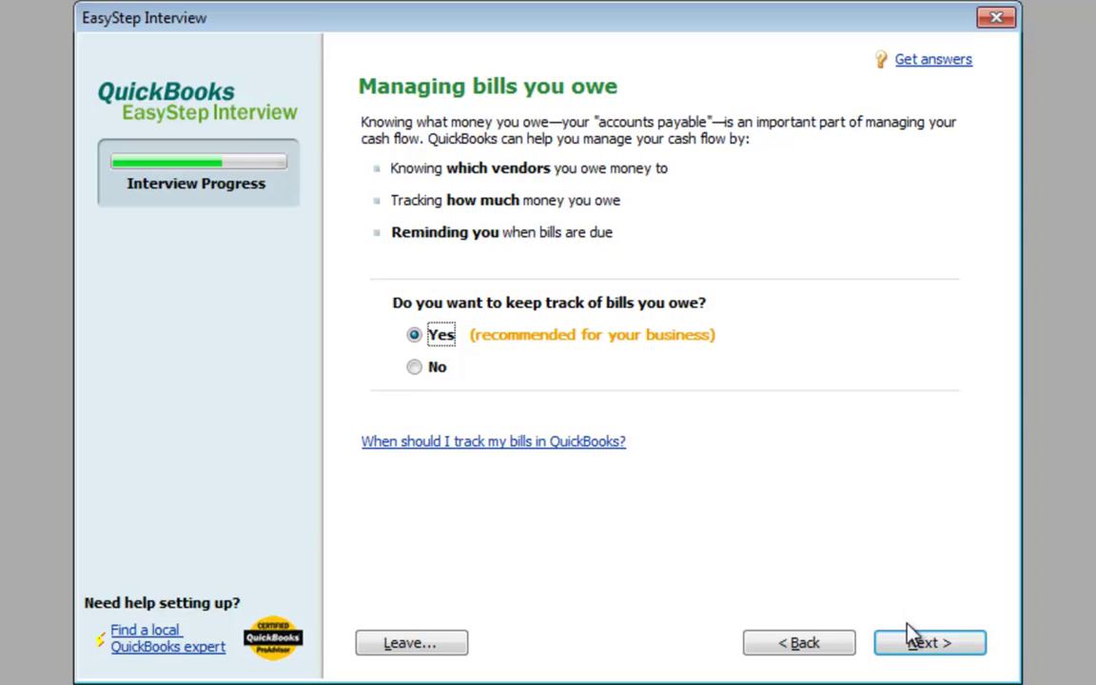
Step: Keep Yes for tracking bills owed and indicate that checks are not printed and not planned
left_click(933, 648)
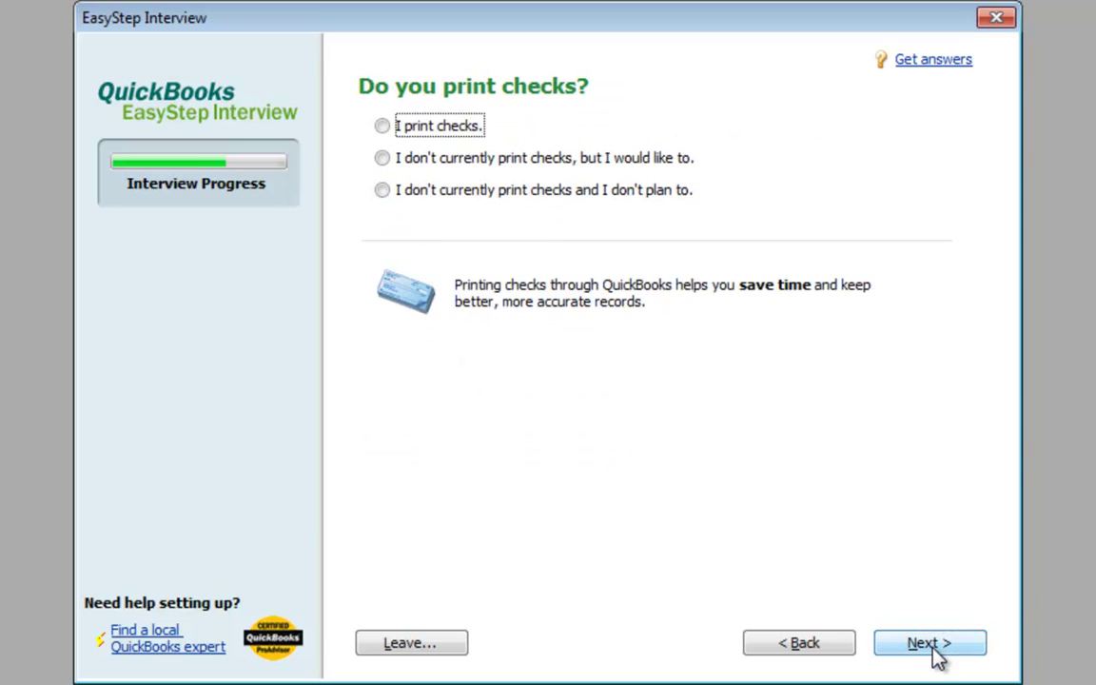
left_click(430, 197)
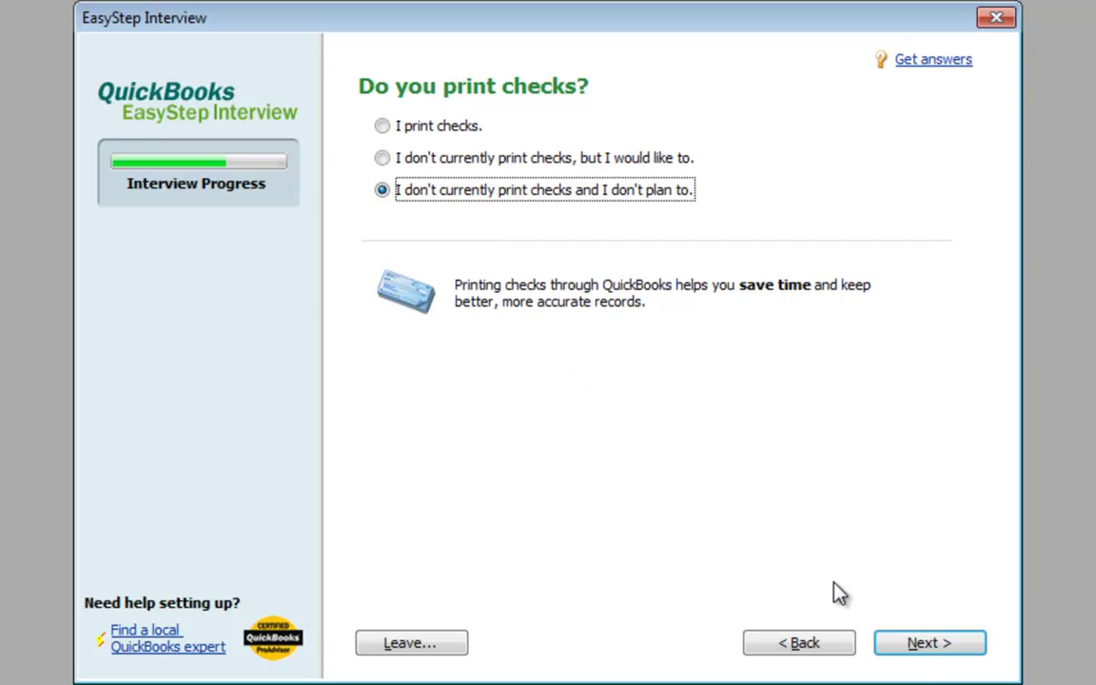
left_click(922, 654)
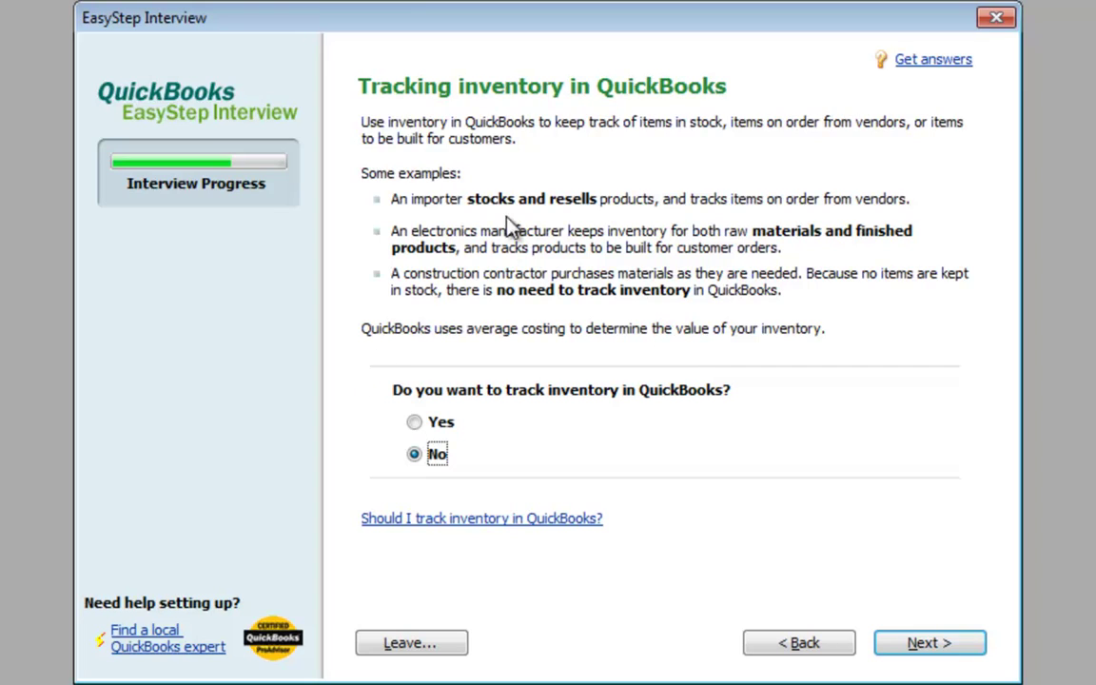
Step: Choose Yes for tracking inventory and indicate that credit cards are not accepted and not planned
left_click(417, 424)
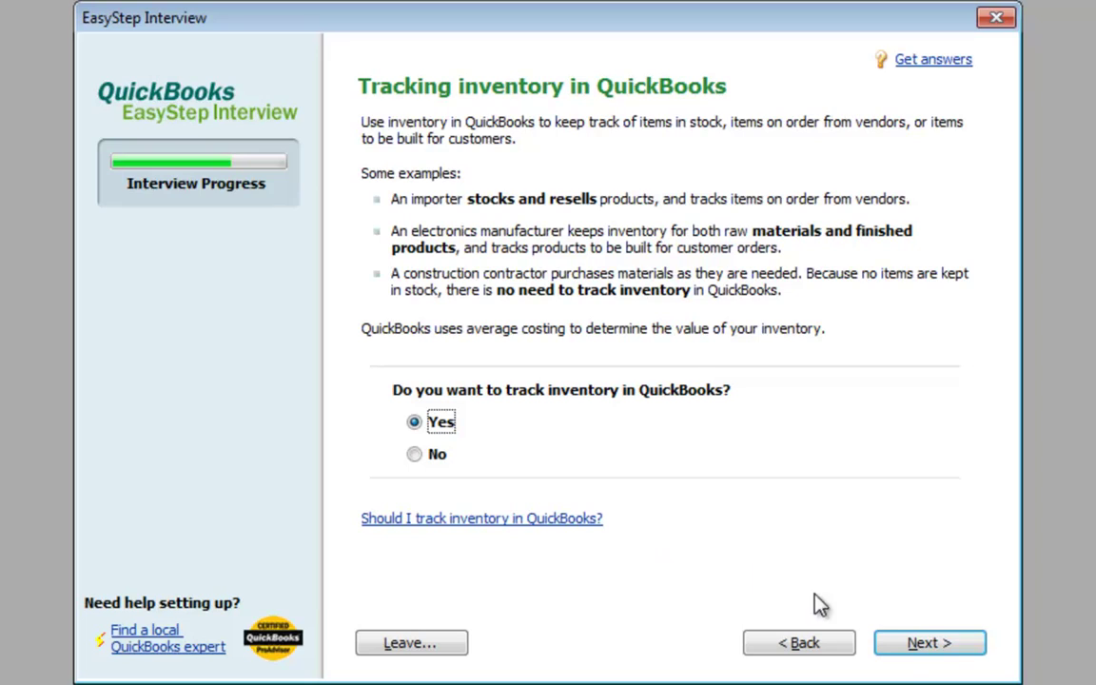
left_click(905, 652)
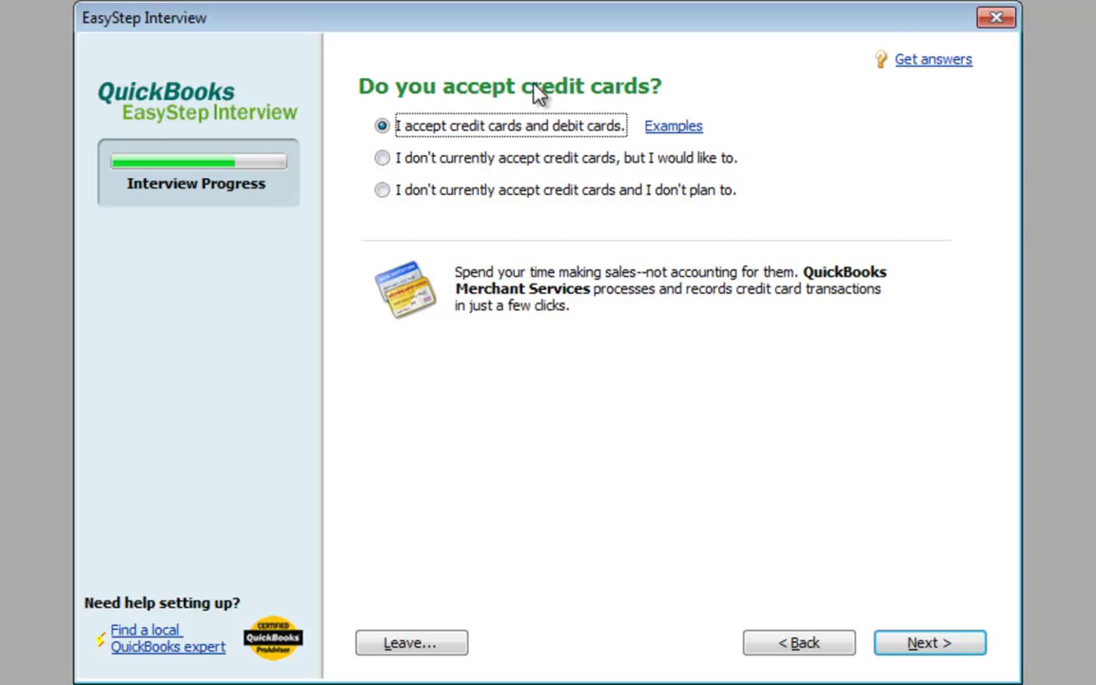
left_click(382, 191)
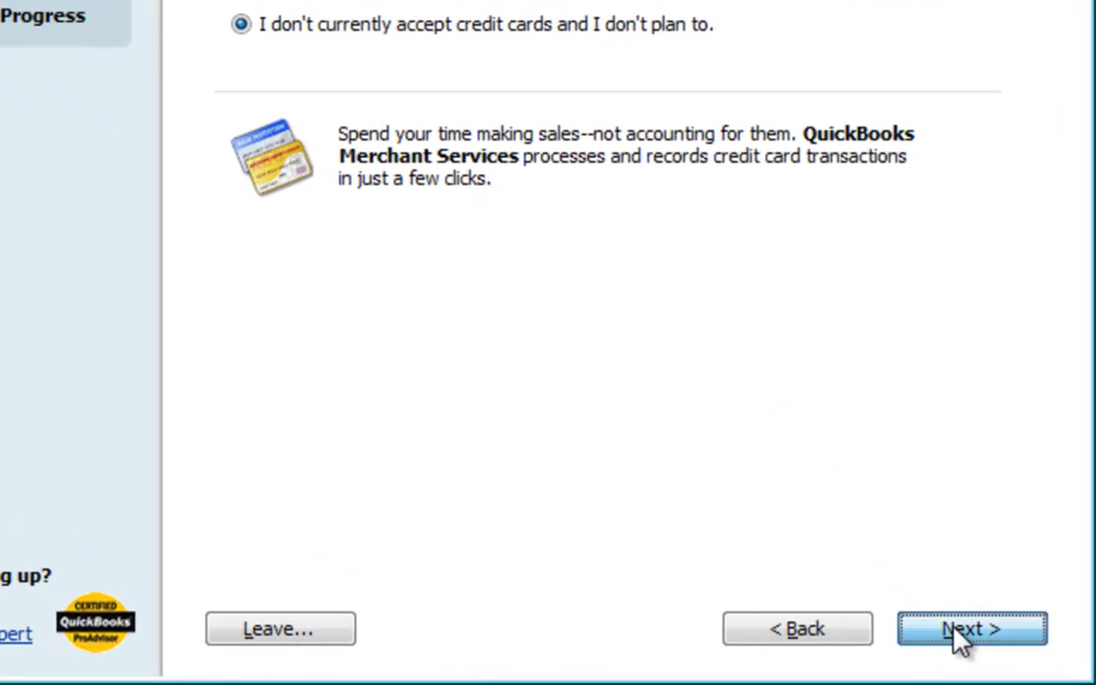
left_click(919, 644)
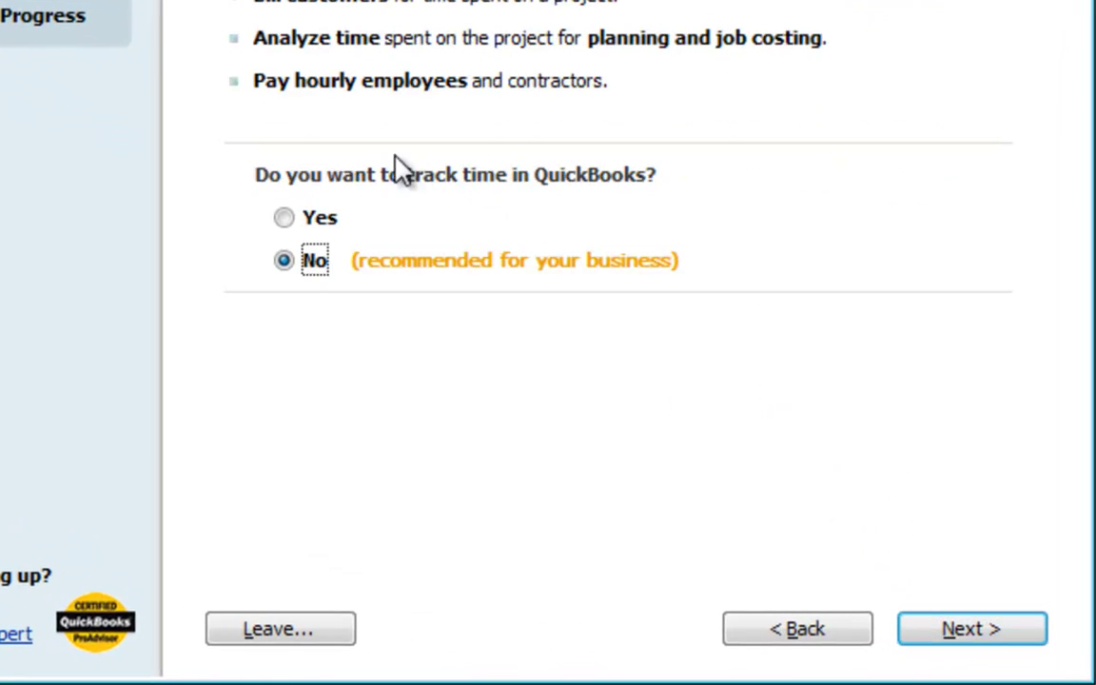
Step: Choose Yes for time tracking and for having employees, with only W-2 employees ticked and 1099 contractors unticked
left_click(286, 220)
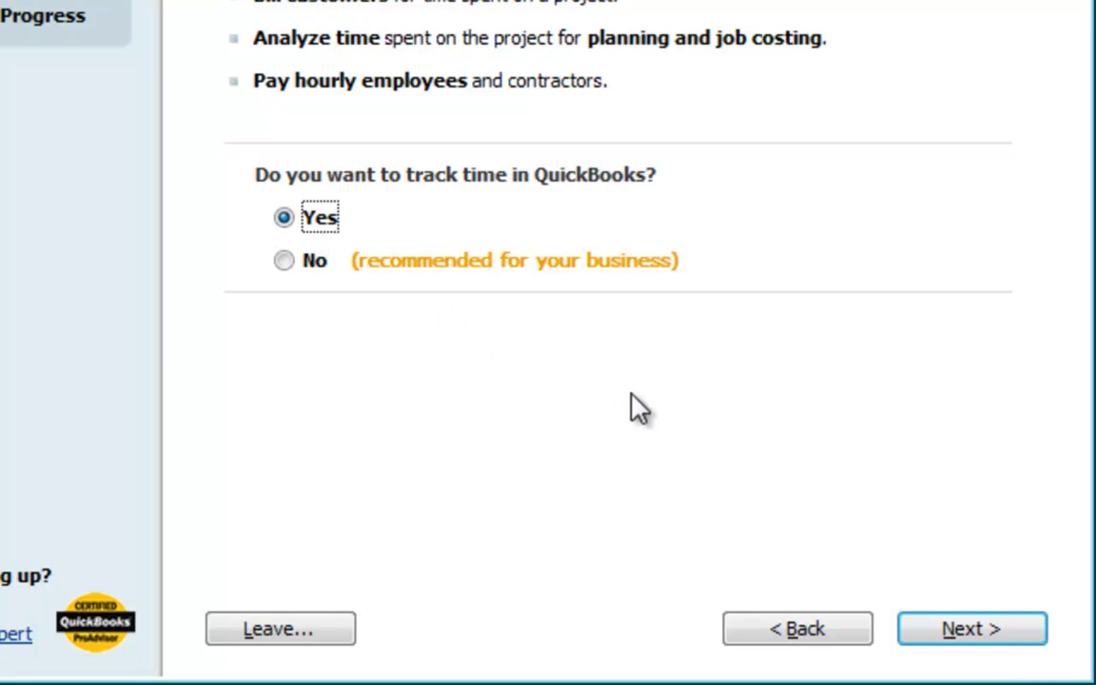
left_click(936, 643)
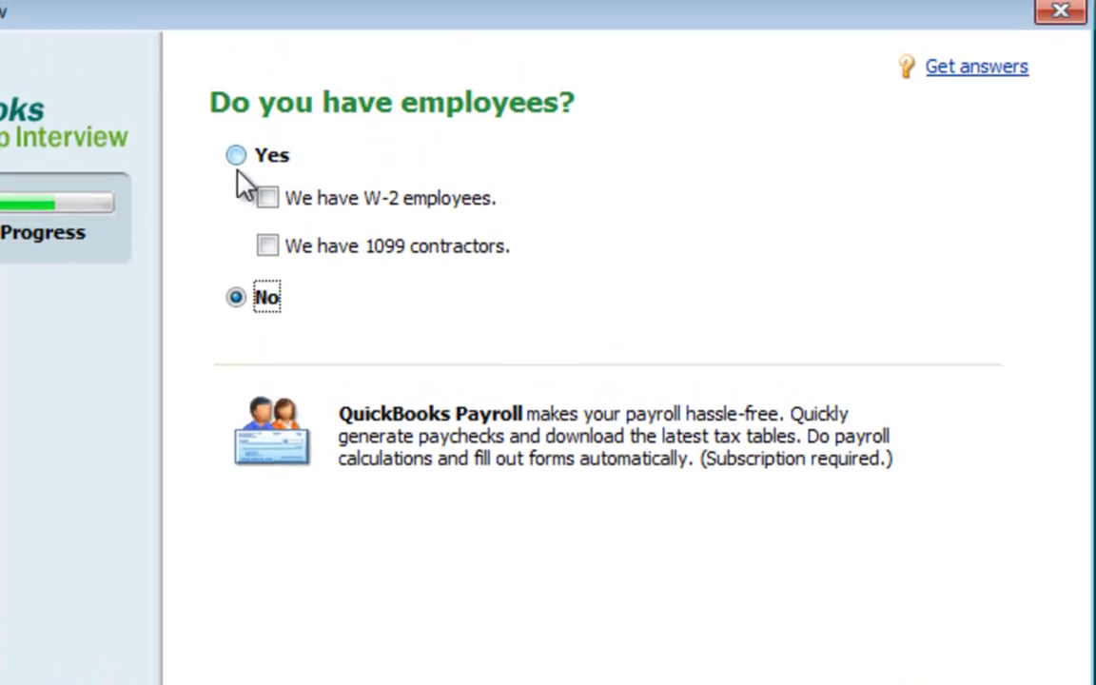
left_click(236, 157)
left_click(267, 248)
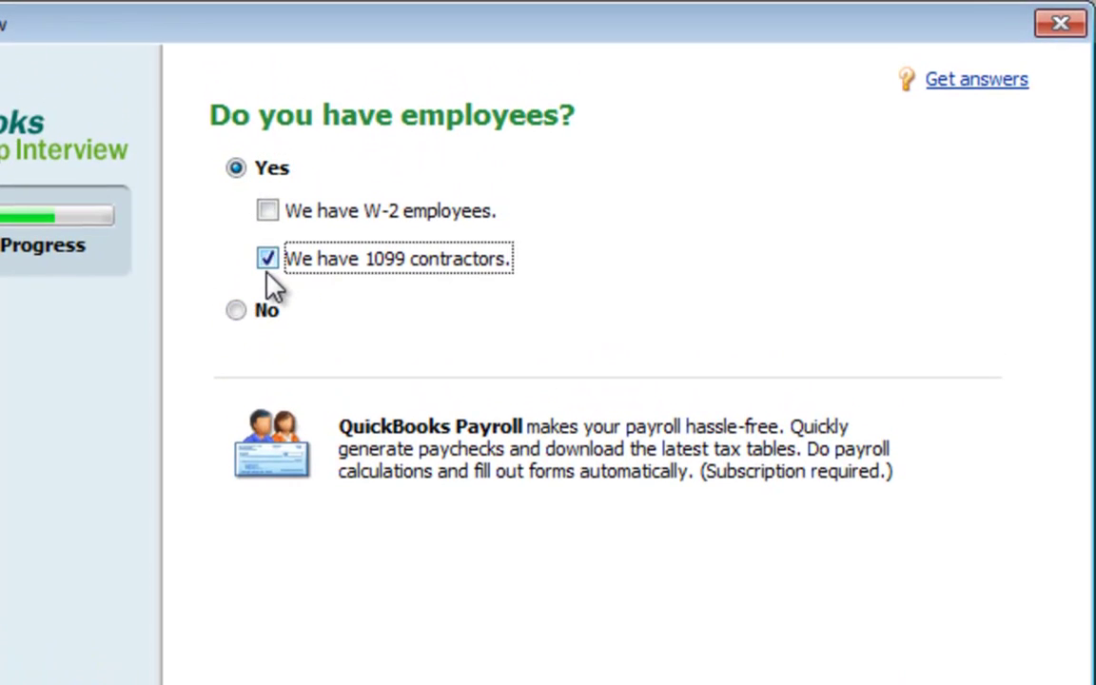
left_click(269, 210)
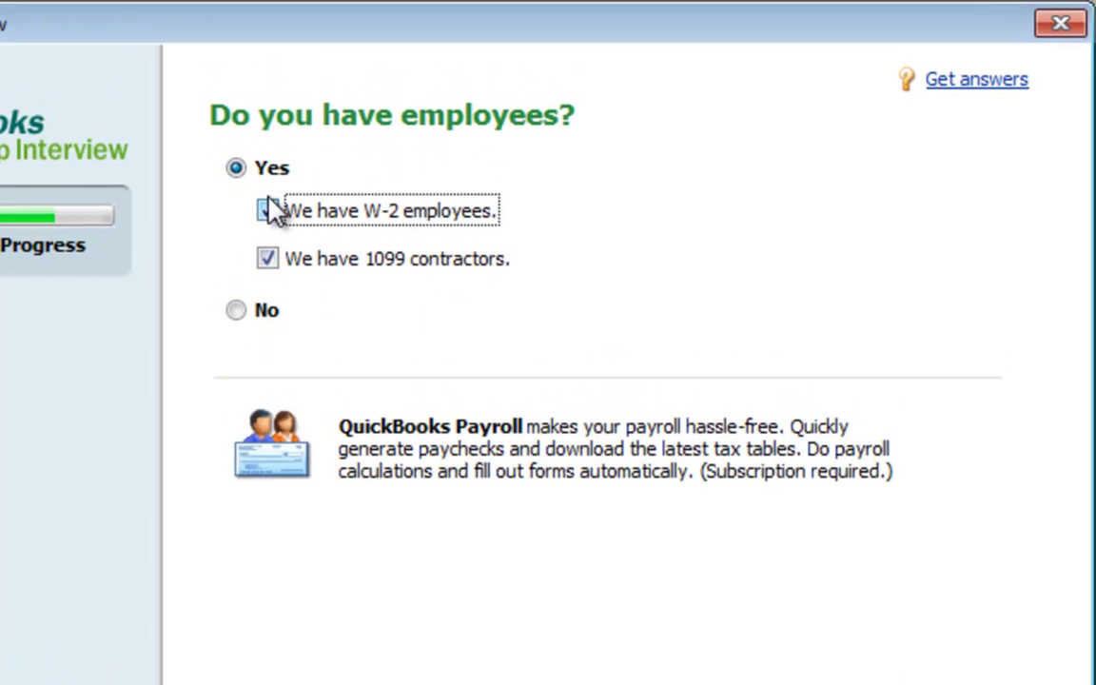
left_click(271, 260)
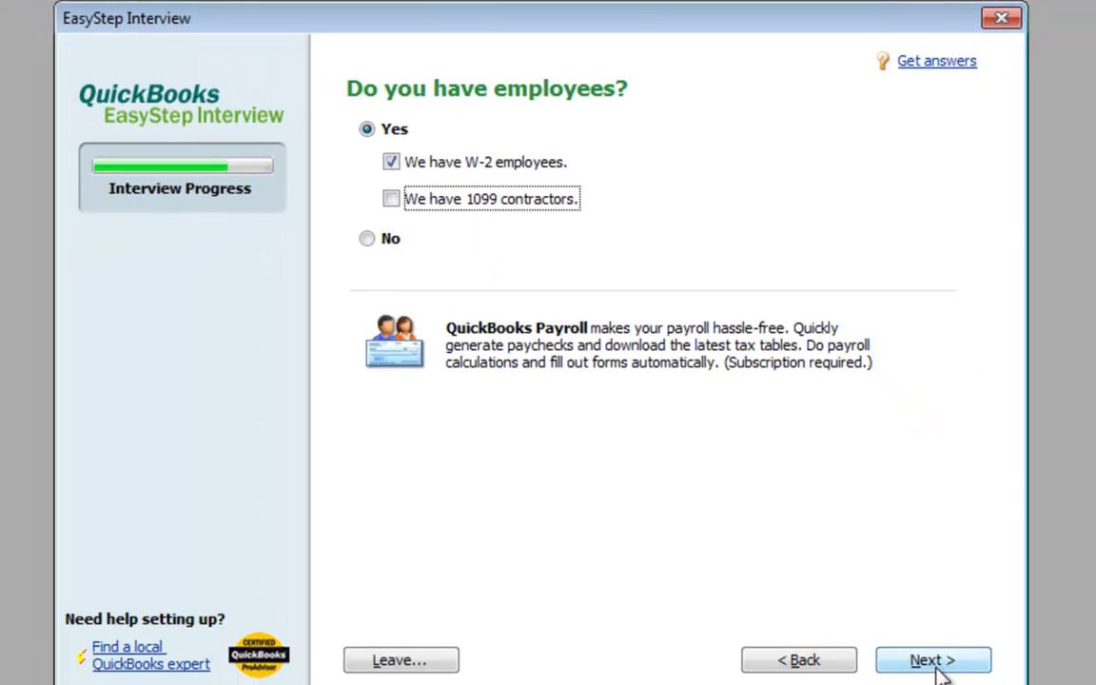
left_click(938, 669)
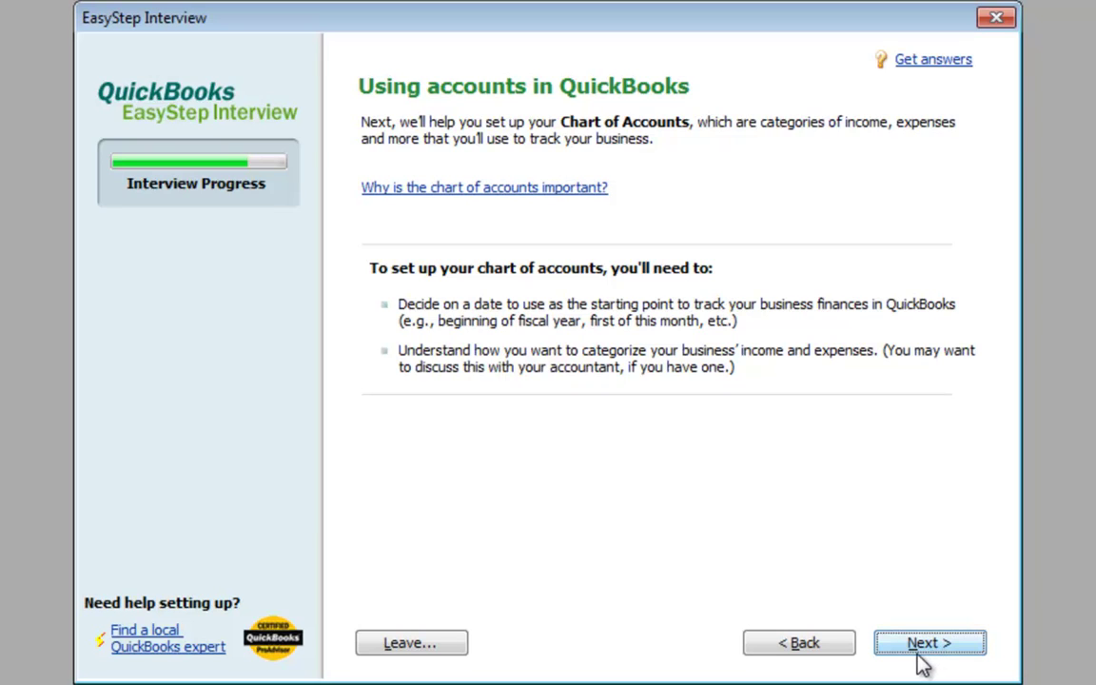
Step: Set the start date for tracking finances to the beginning of this fiscal year, 01/01/2013
left_click(914, 647)
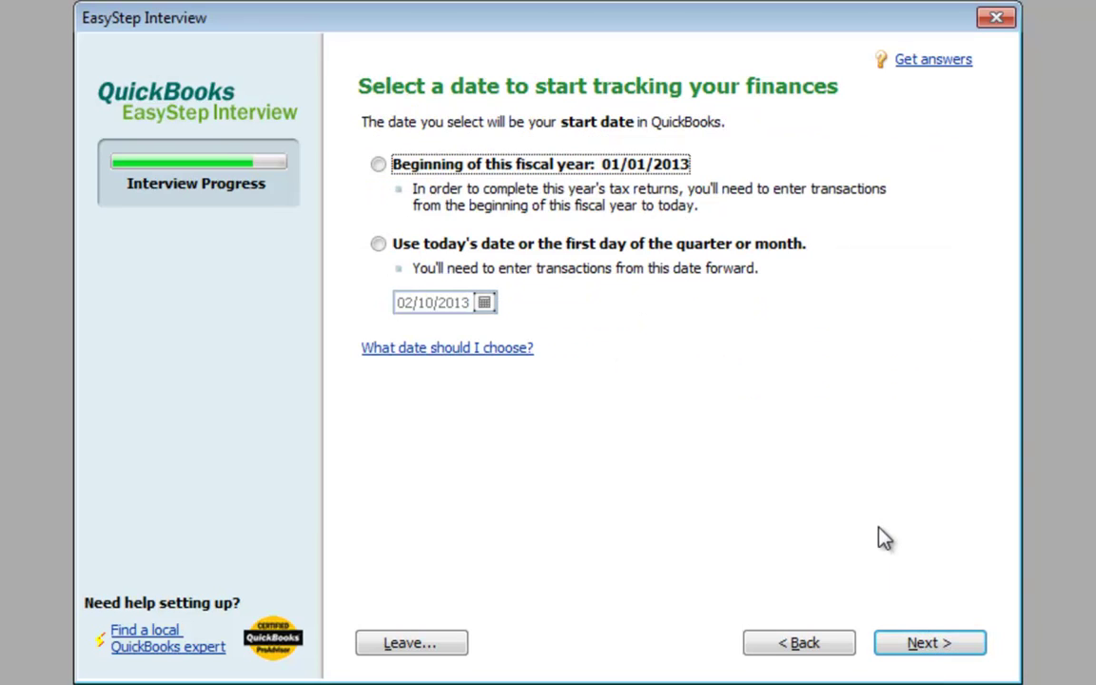
left_click(378, 166)
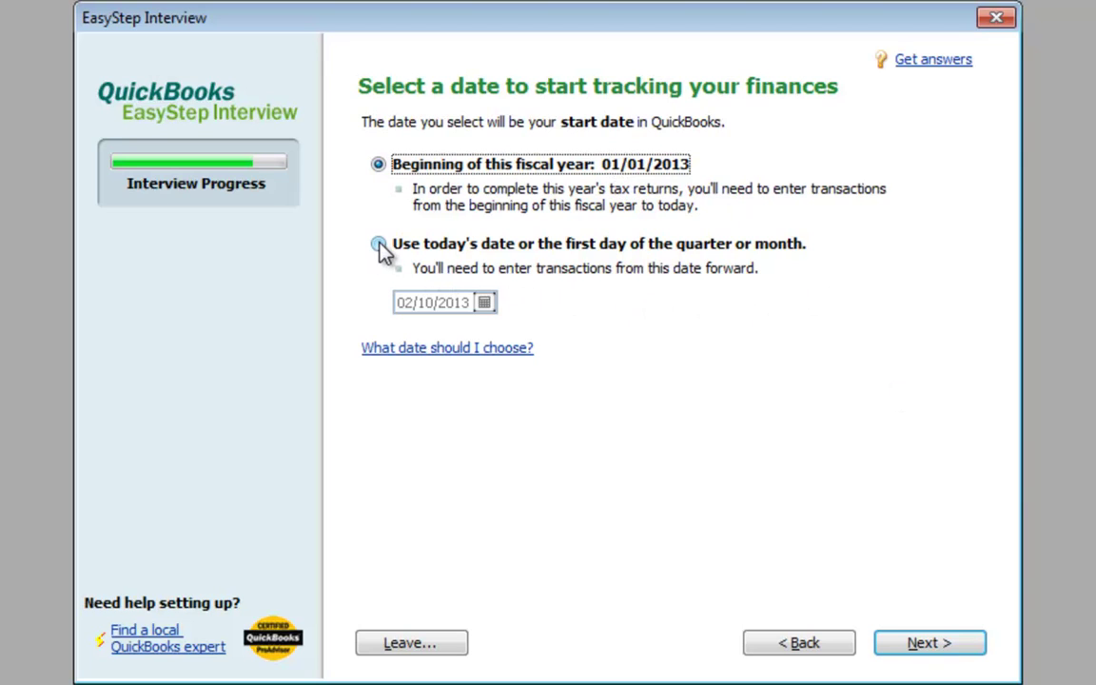
left_click(380, 246)
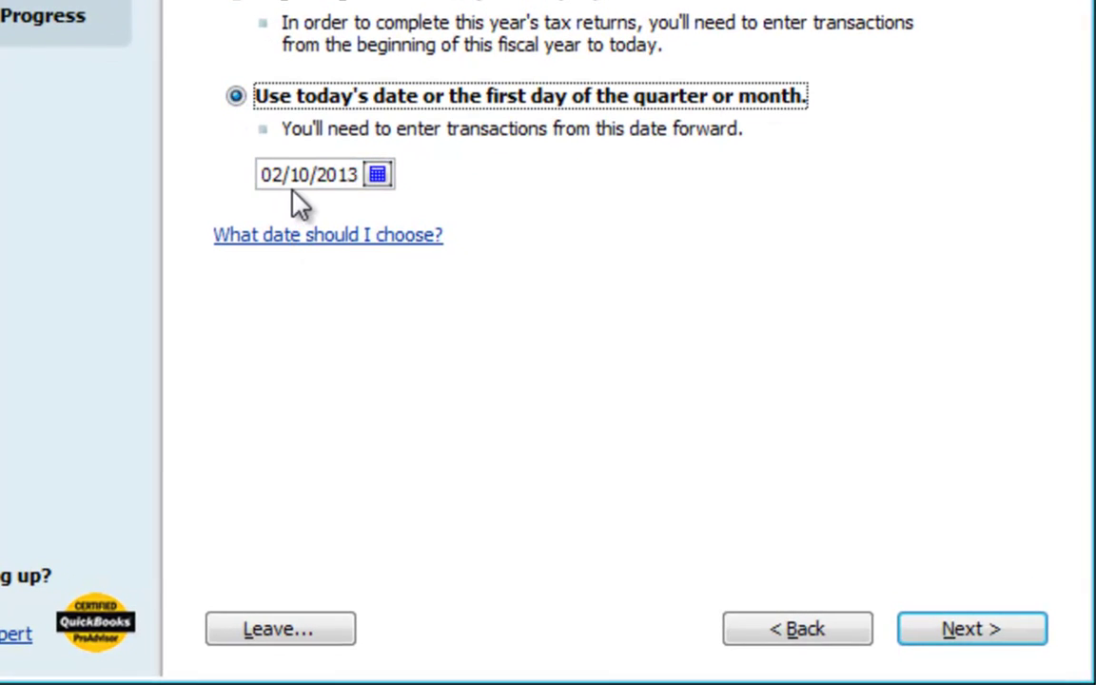
left_click(239, 1)
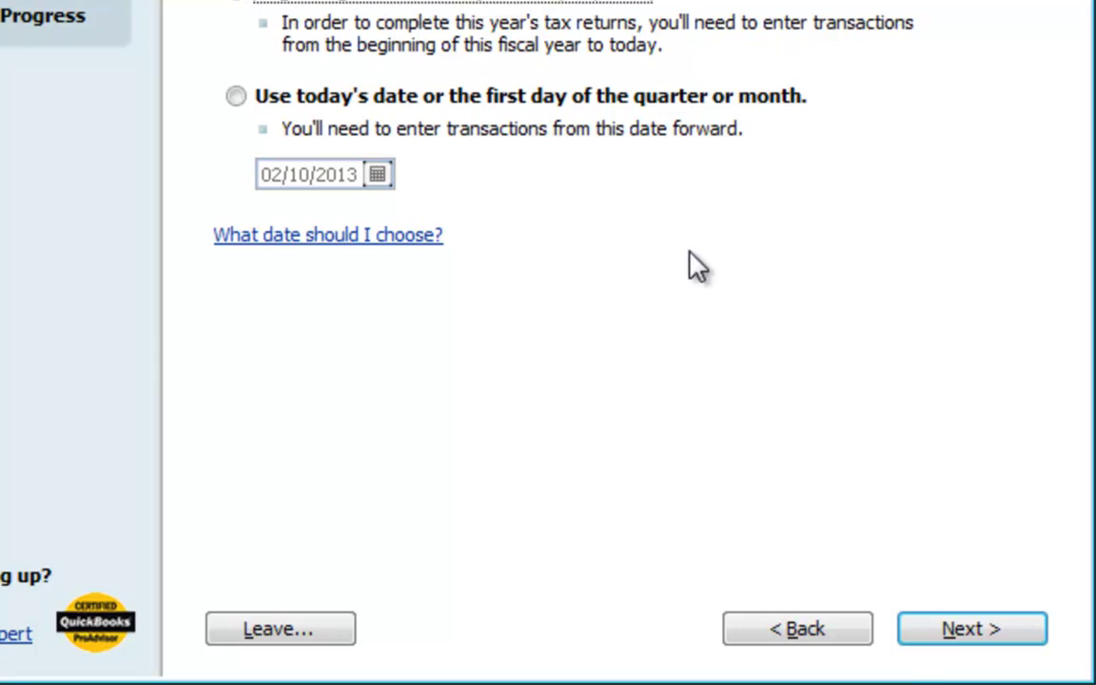
left_click(964, 633)
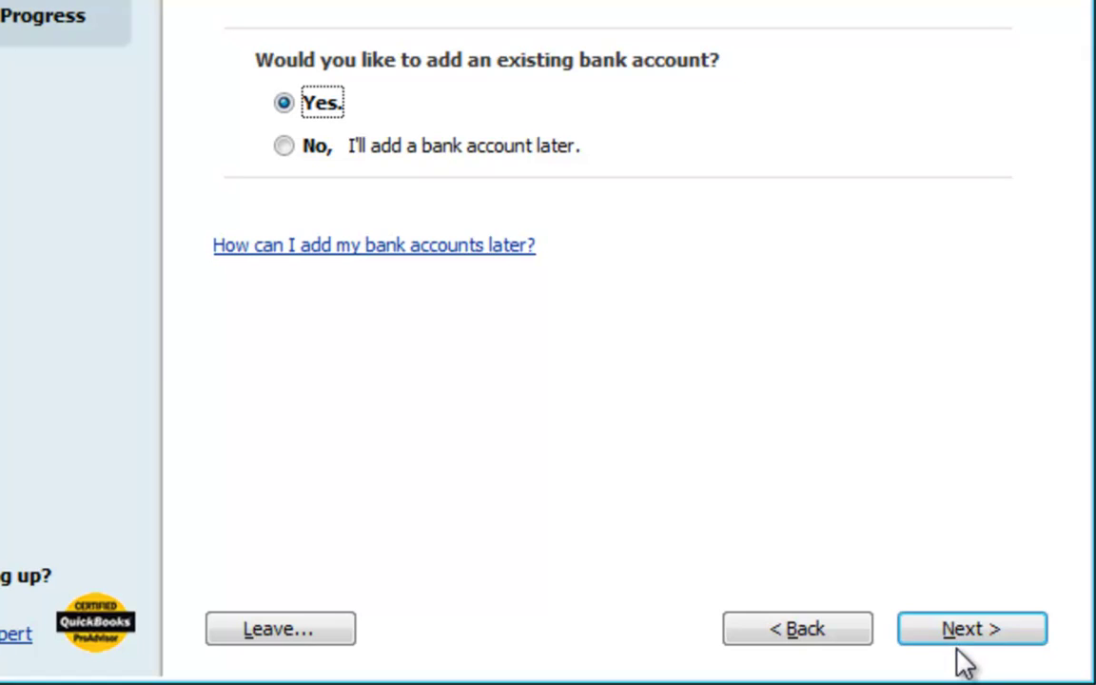
Step: Choose No for adding an existing bank account, leaving the bank account setup for after the interview
left_click(956, 641)
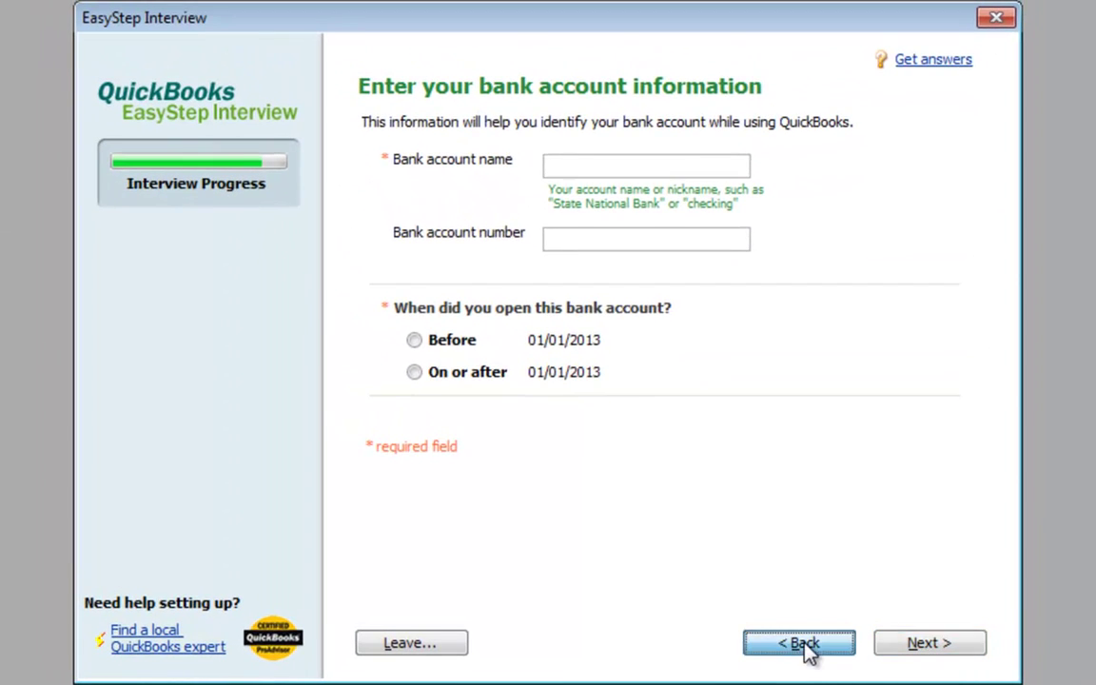
left_click(807, 642)
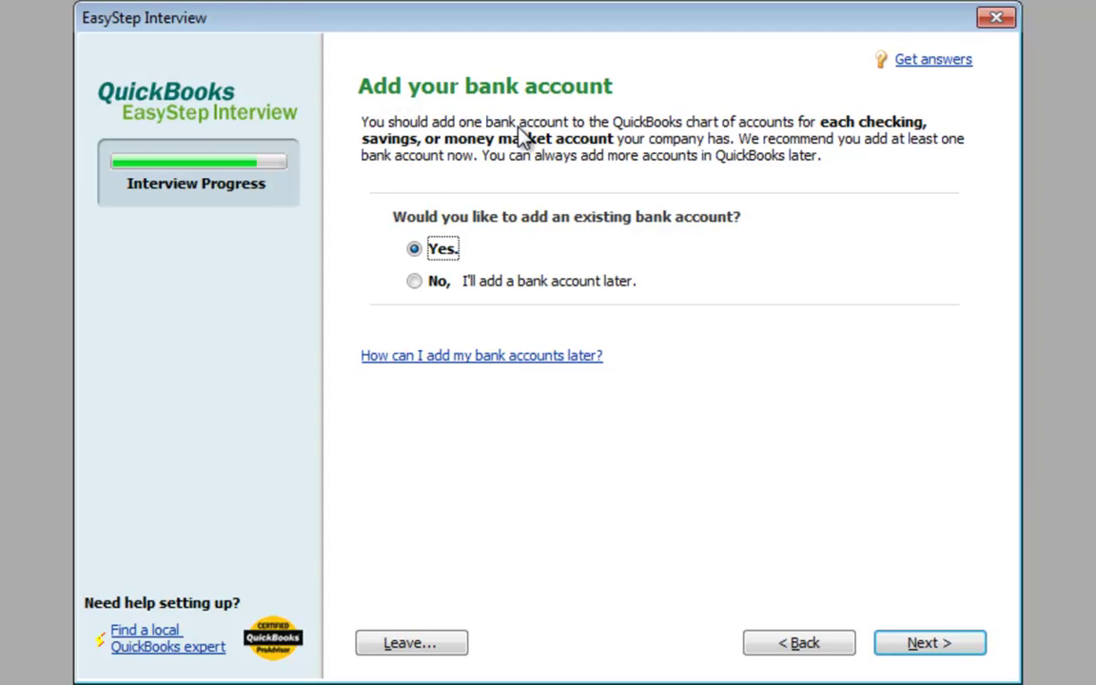
left_click(416, 282)
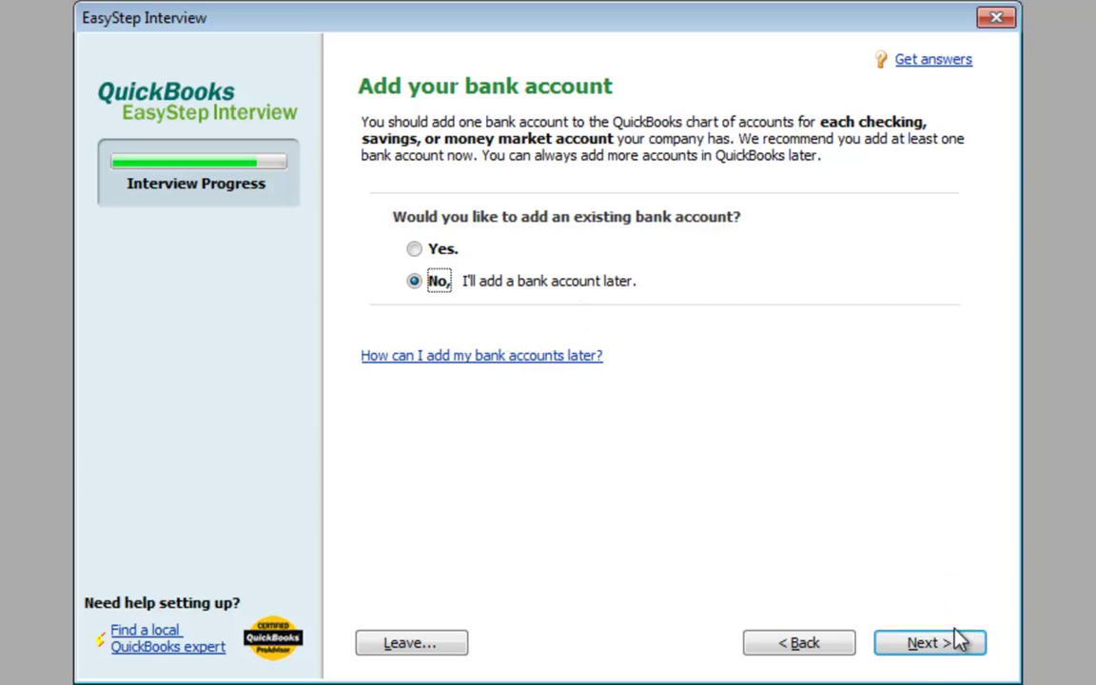
left_click(930, 647)
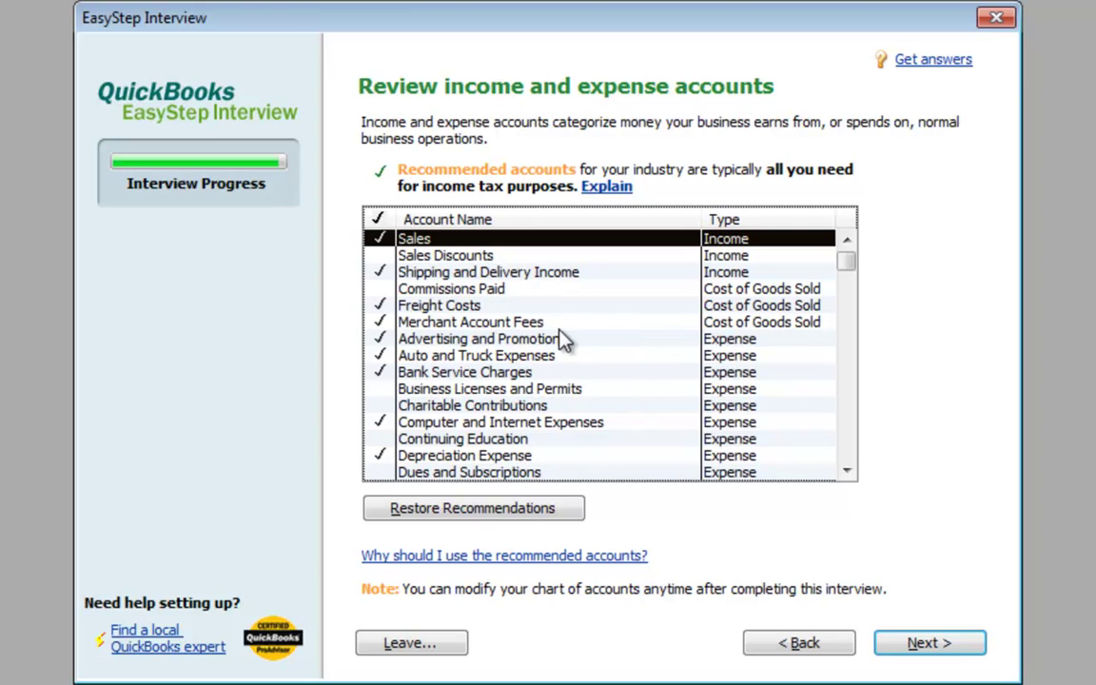
Step: Untick Insurance Expense and Depreciation Expense in the recommended income and expense accounts, and accept the remaining selection
left_click(846, 473)
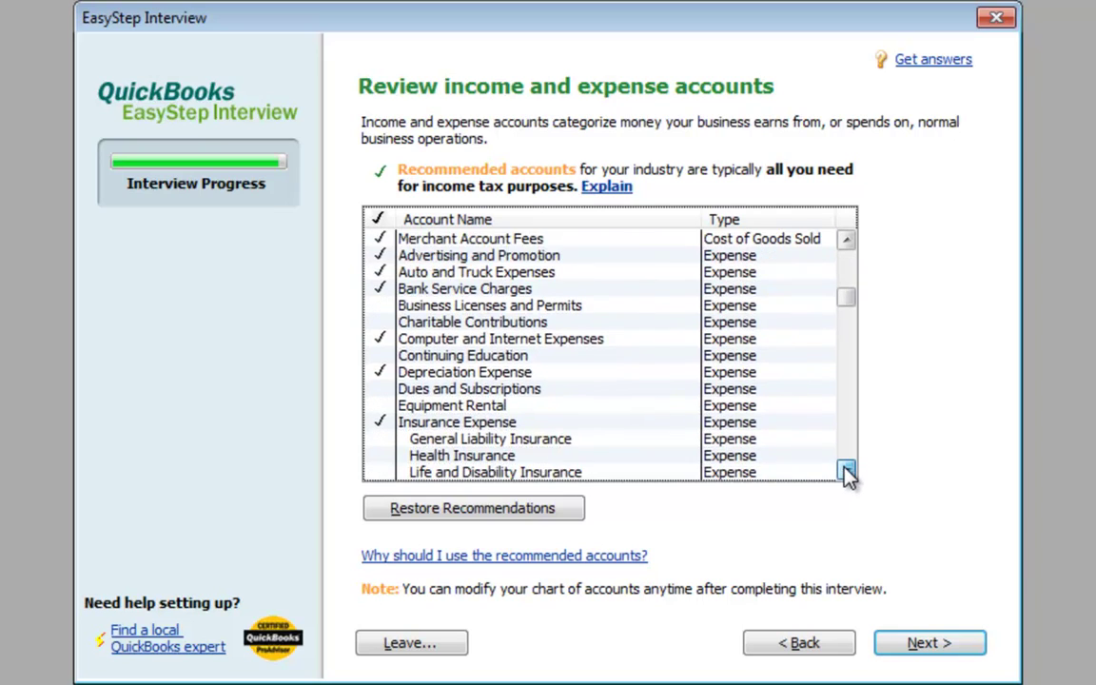
left_click(846, 473)
left_click(846, 473)
left_click(846, 473)
left_click(846, 473)
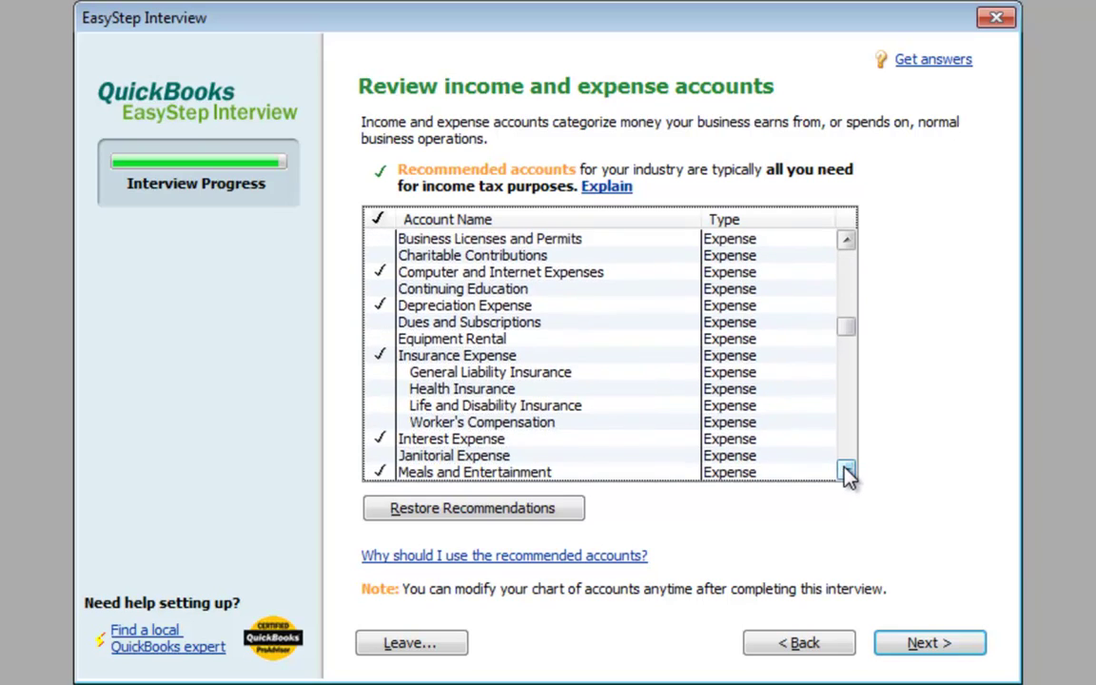
left_click(379, 355)
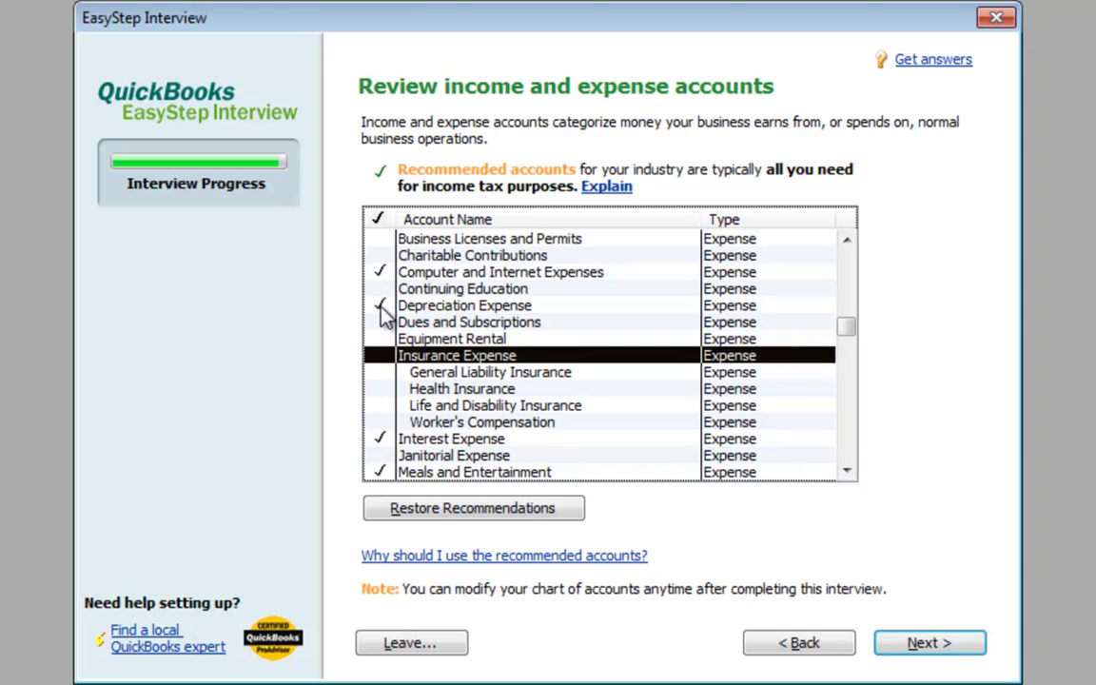
left_click(380, 305)
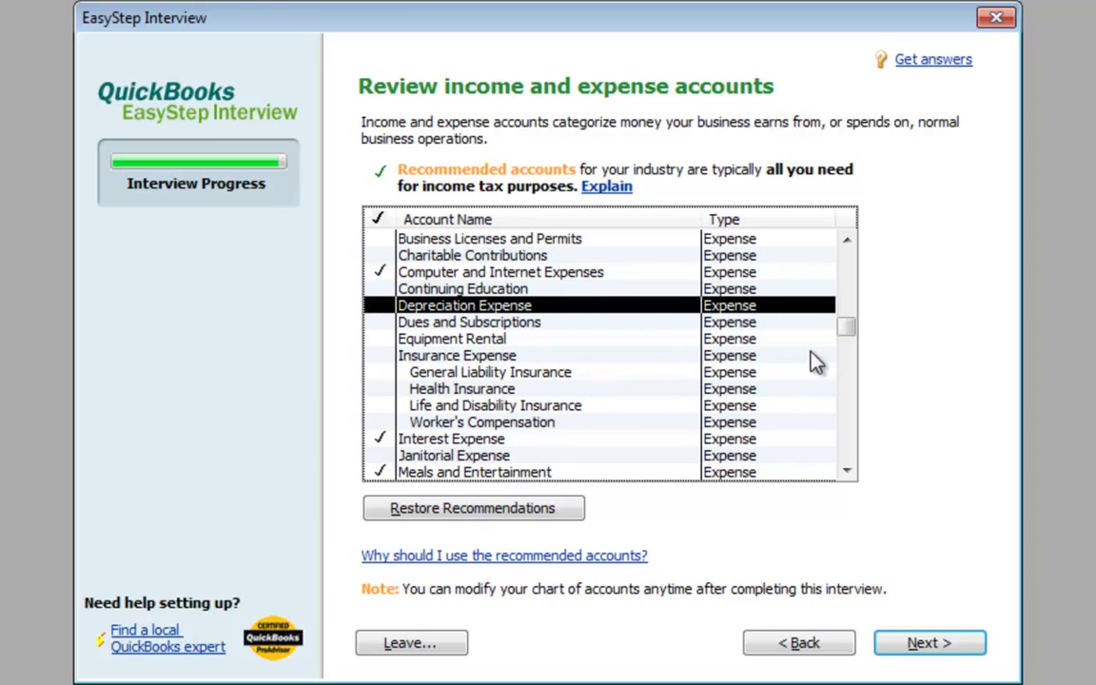
left_click_drag(849, 327, 846, 255)
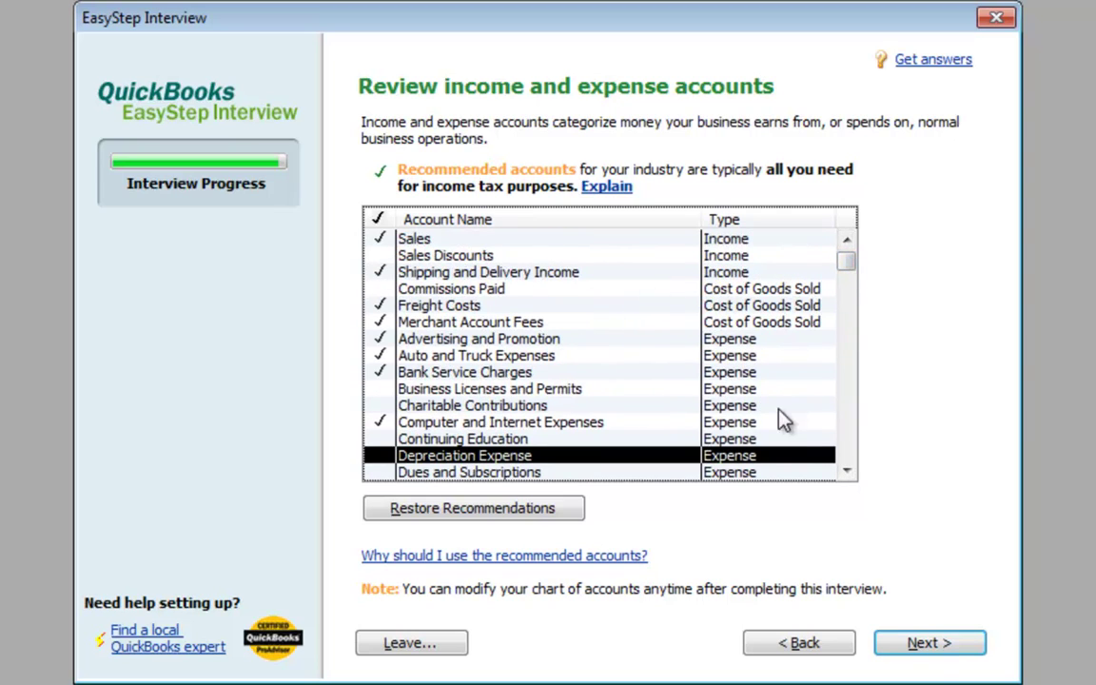
left_click(921, 654)
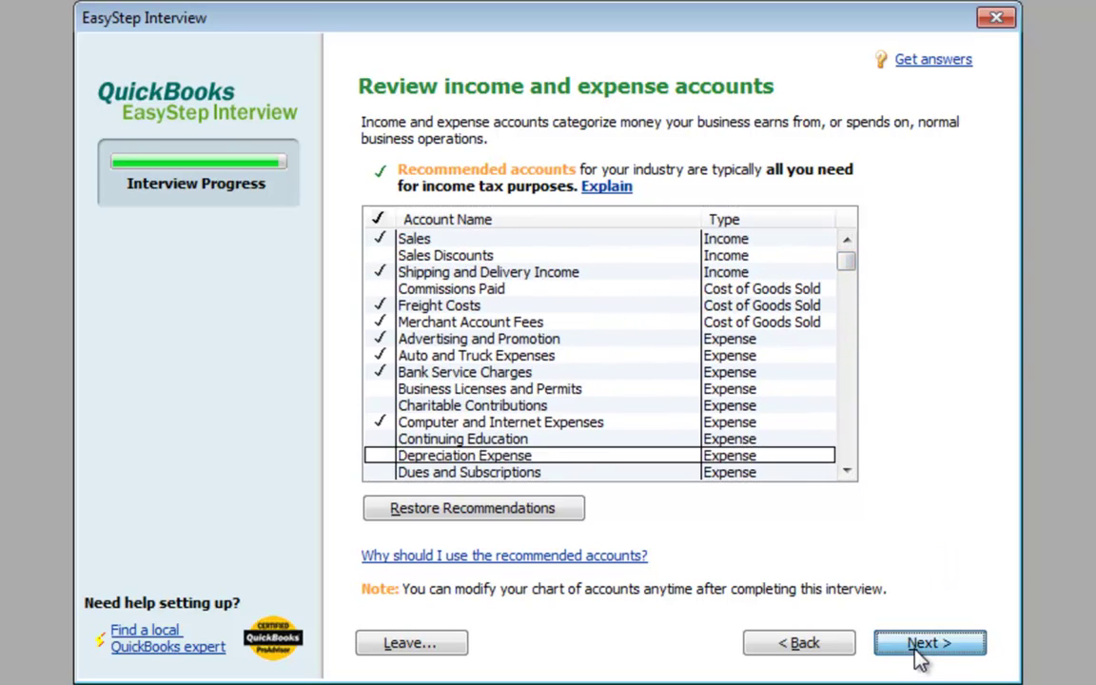